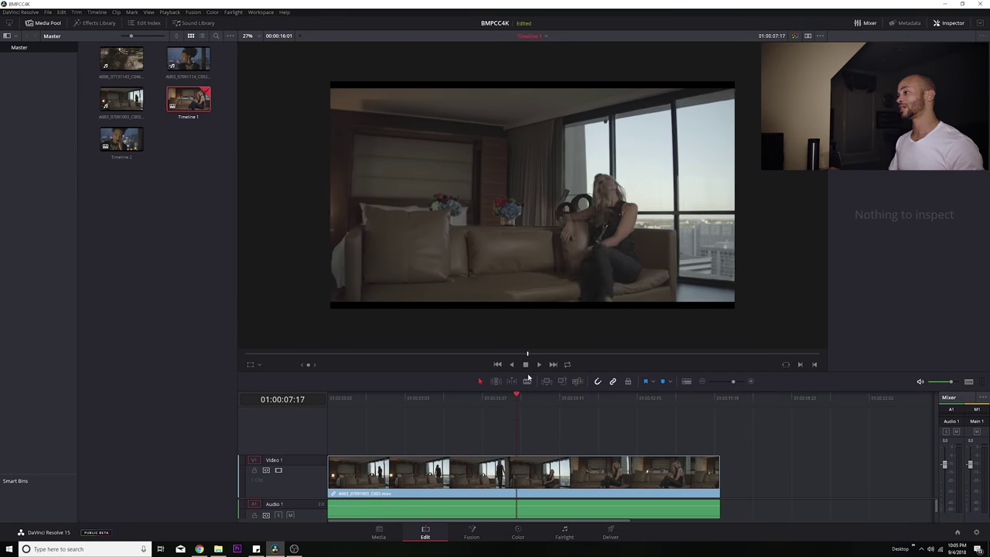
# - Highlight the $1,199.00 You Pay price of the Olympus M.Zuiko 12-100mm f/4 IS PRO lens
pyautogui.press('space')
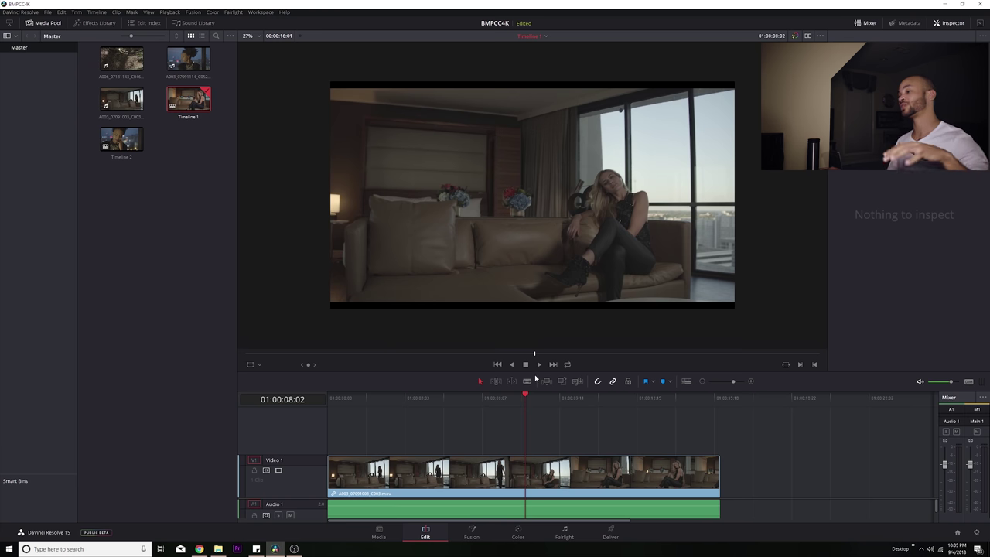
pyautogui.click(539, 365)
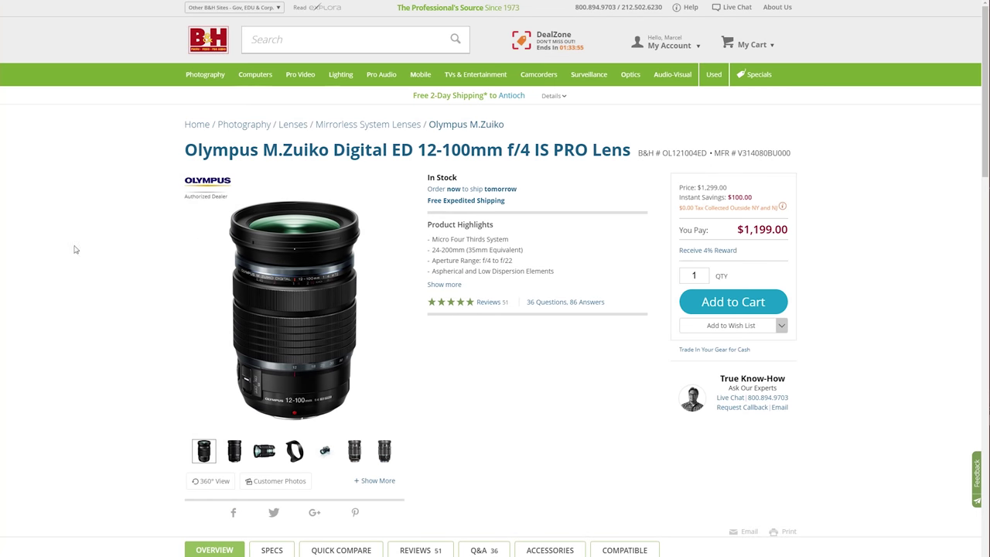
pyautogui.moveTo(736, 230); pyautogui.dragTo(784, 230)
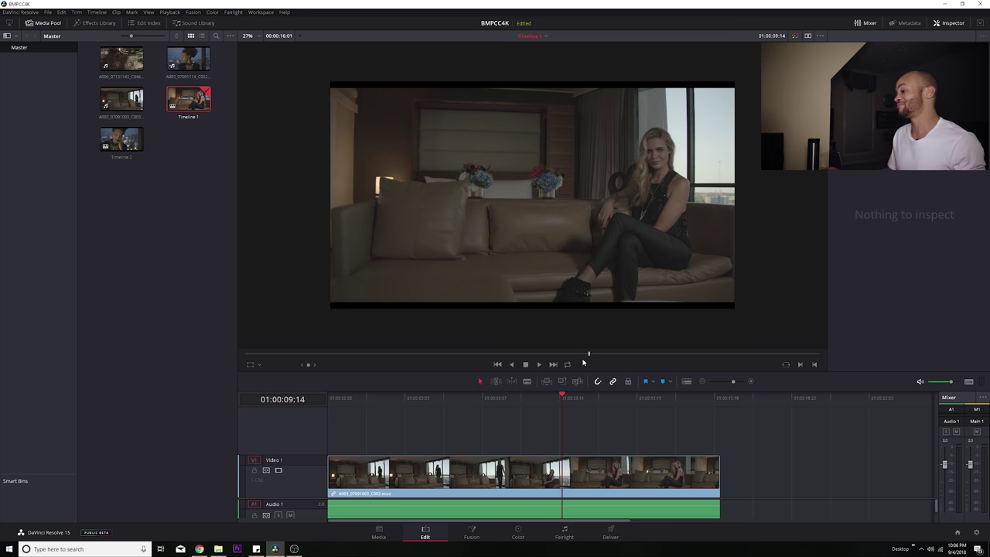
# - Open the Color page on the opening bedroom shot and connect node 01 between input and output
pyautogui.moveTo(562, 398); pyautogui.dragTo(668, 400)
pyautogui.click(516, 531)
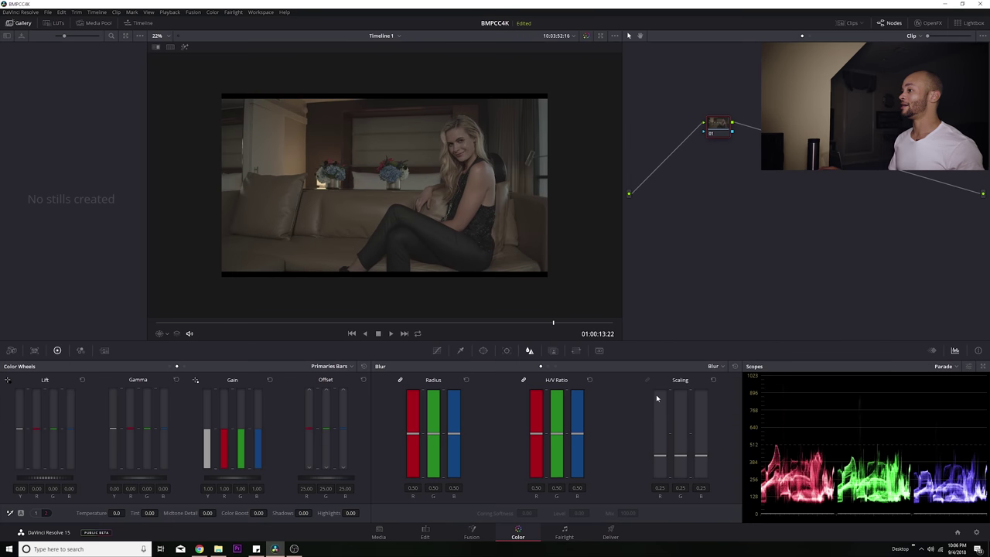
pyautogui.moveTo(160, 324); pyautogui.dragTo(179, 331)
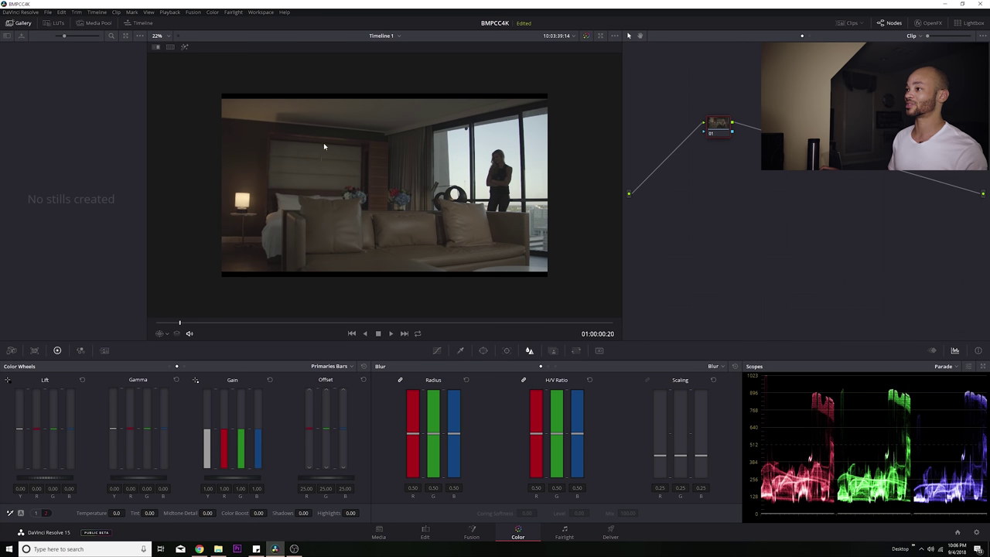
pyautogui.scroll(6, 313, 157)
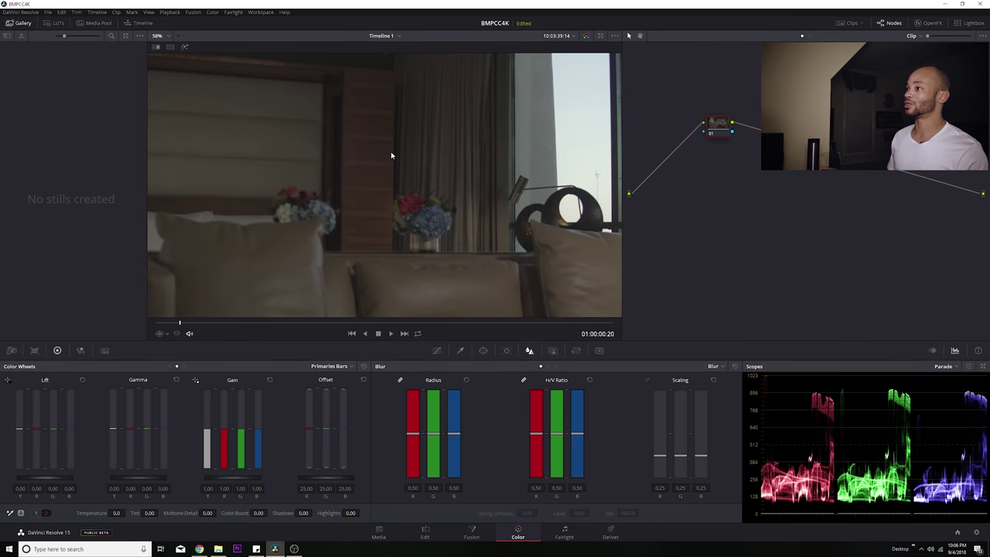
pyautogui.scroll(-2, 391, 149)
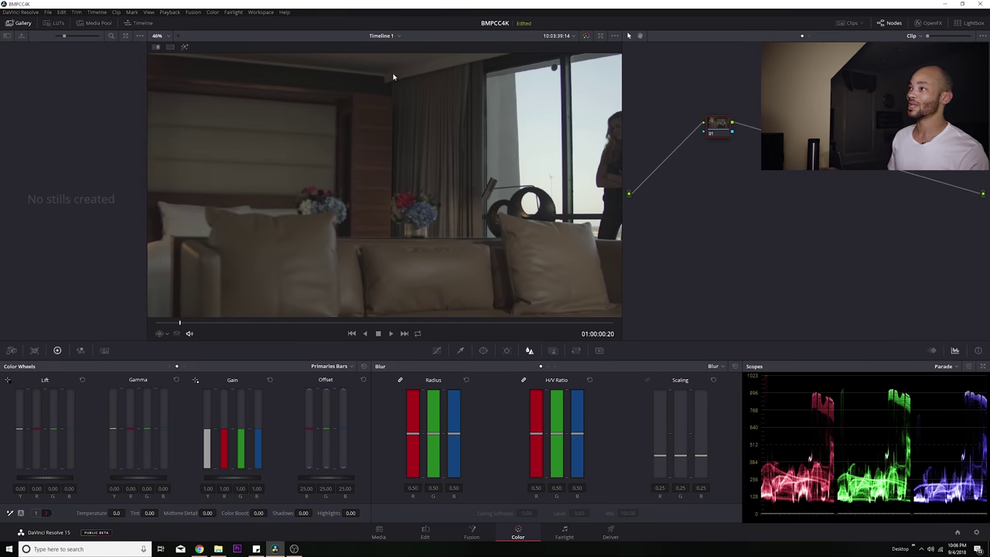
pyautogui.scroll(-3, 402, 177)
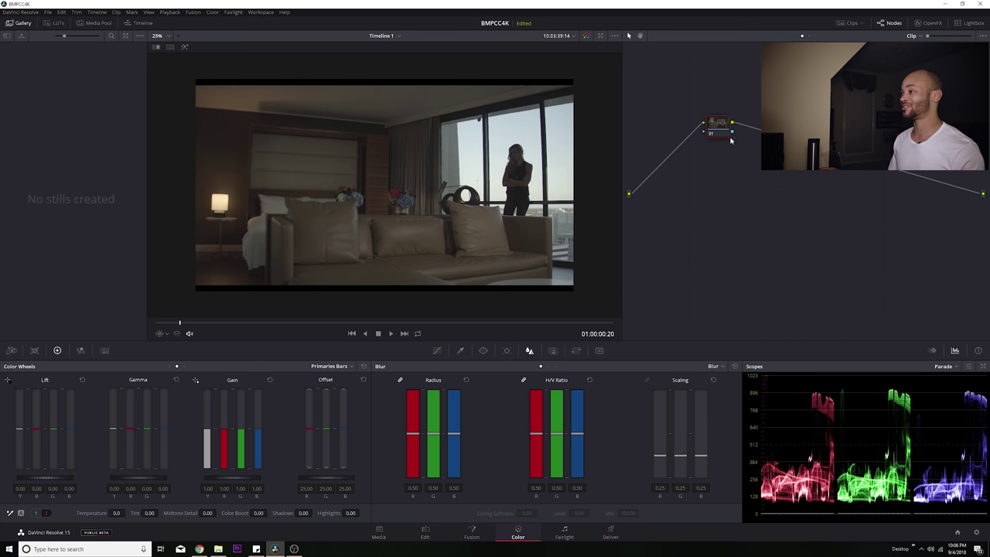
pyautogui.moveTo(714, 124); pyautogui.dragTo(658, 194)
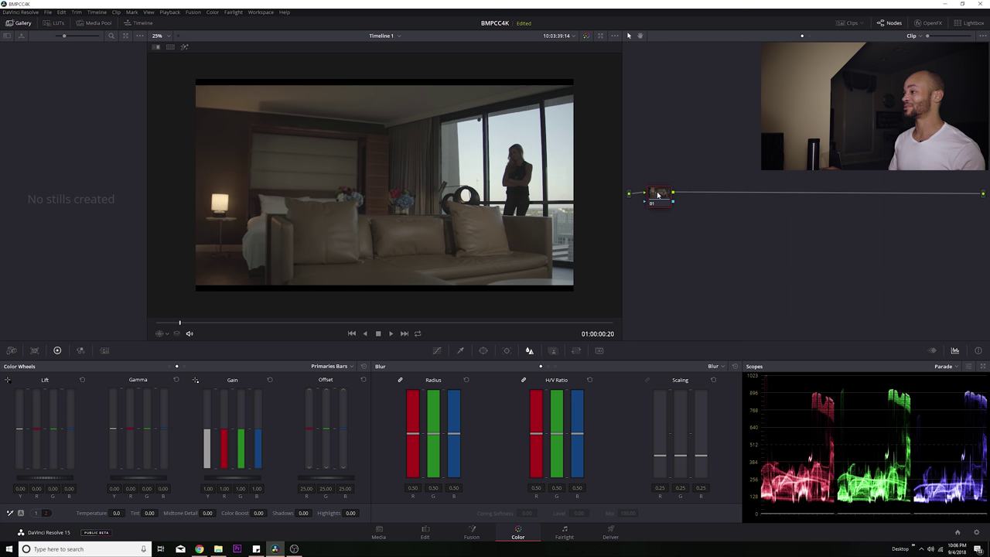
# - Add serial node 02, then white-balance the couch shot on node 01 to Temperature -364, Tint 11.29
pyautogui.hotkey('alt', 's')
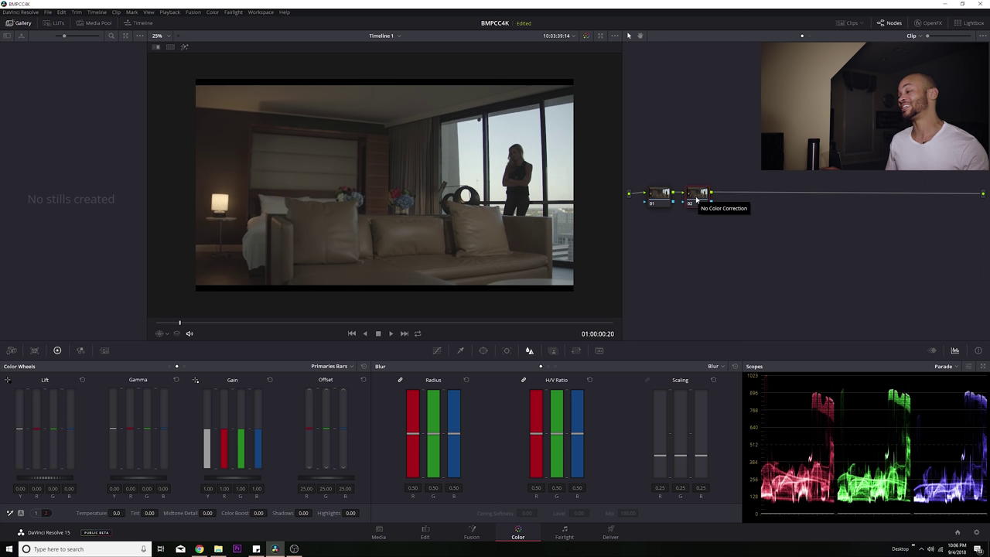
pyautogui.click(656, 197)
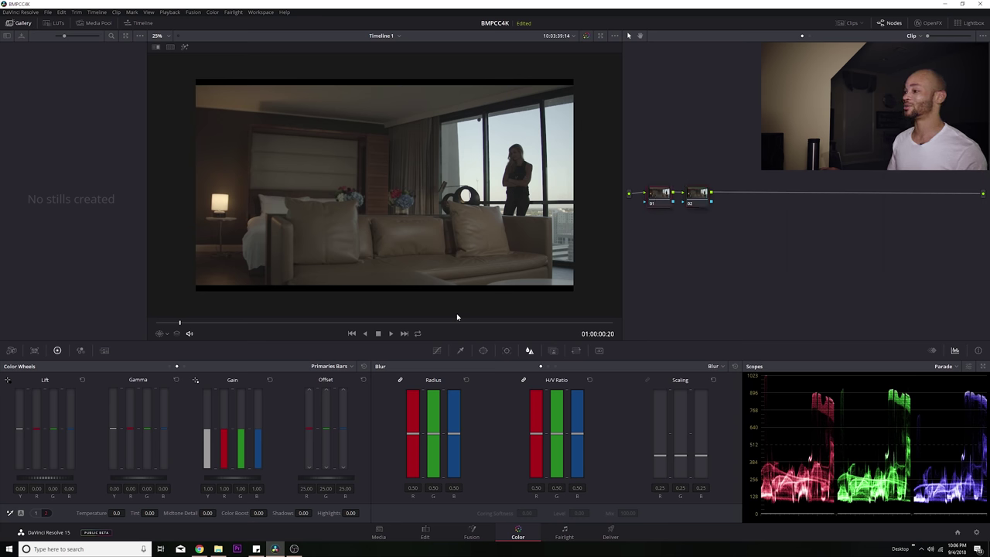
pyautogui.moveTo(497, 324); pyautogui.dragTo(566, 328)
pyautogui.hotkey('ctrl', '=')
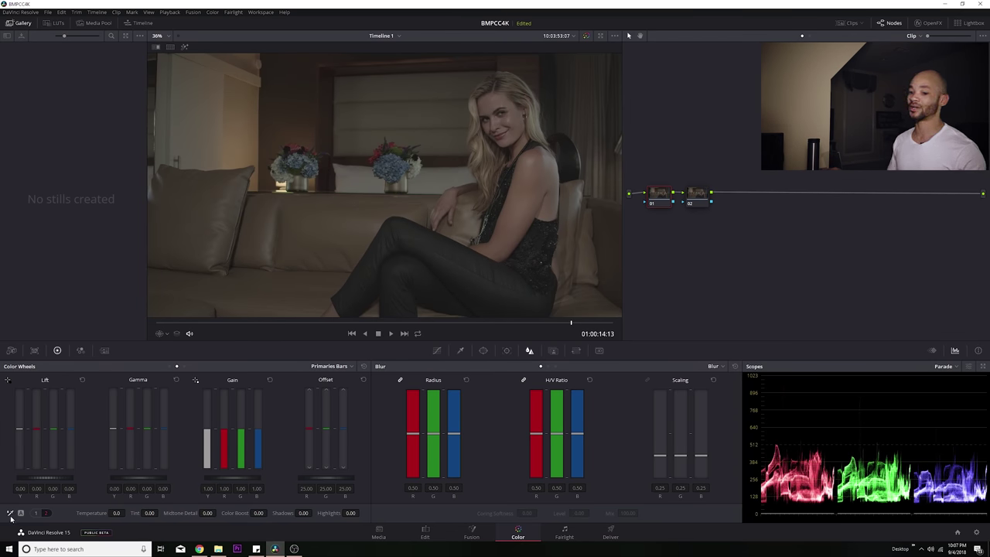
pyautogui.click(533, 209)
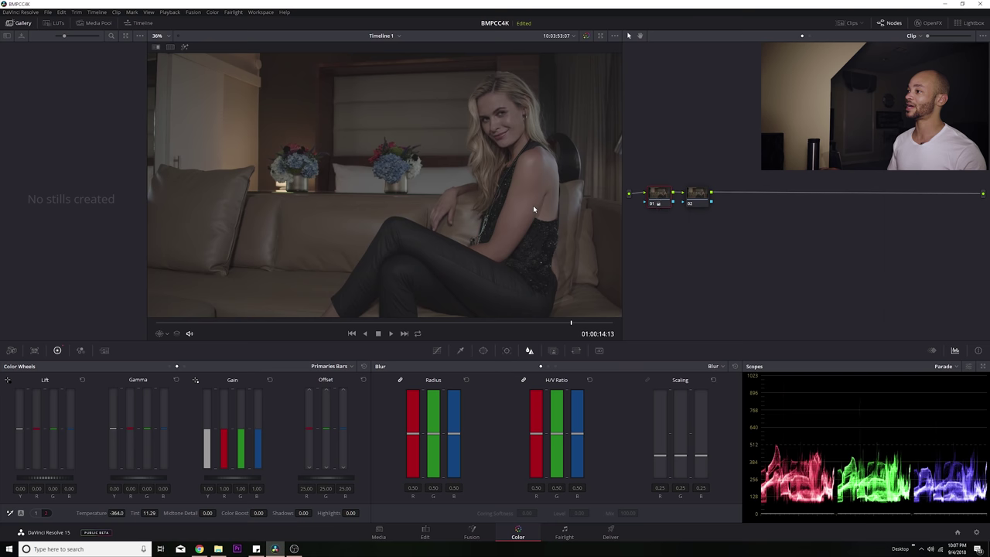
pyautogui.hotkey('ctrl', '=')
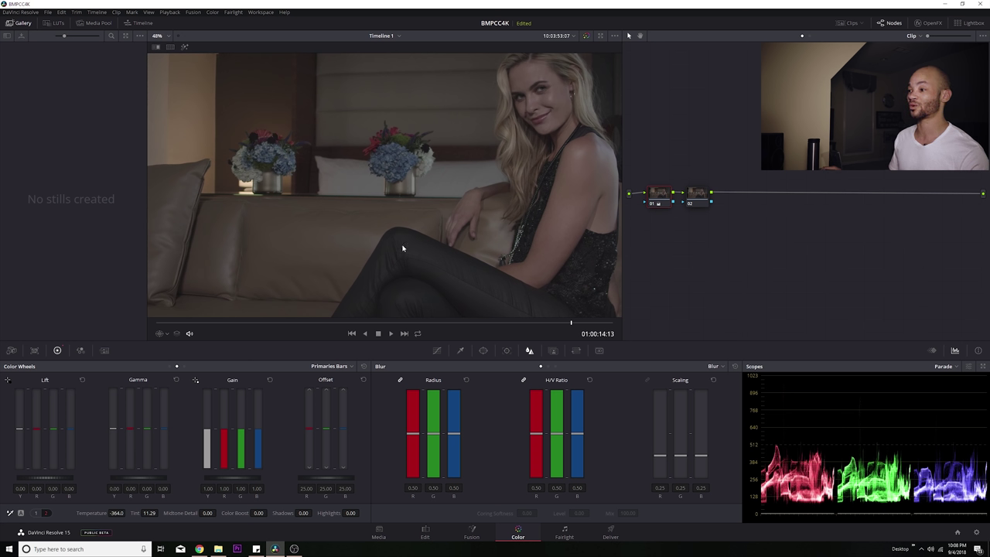
pyautogui.scroll(-2, 348, 242)
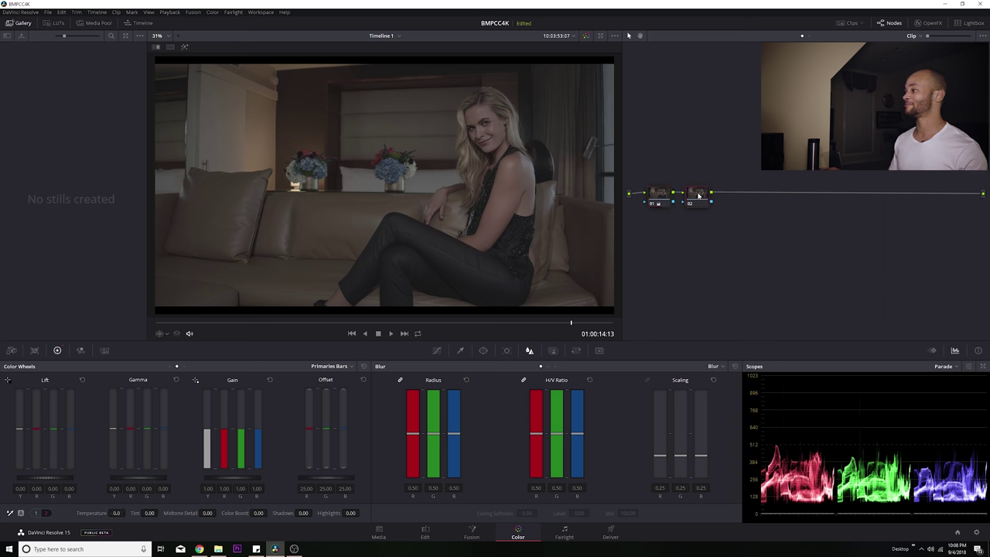
pyautogui.click(438, 351)
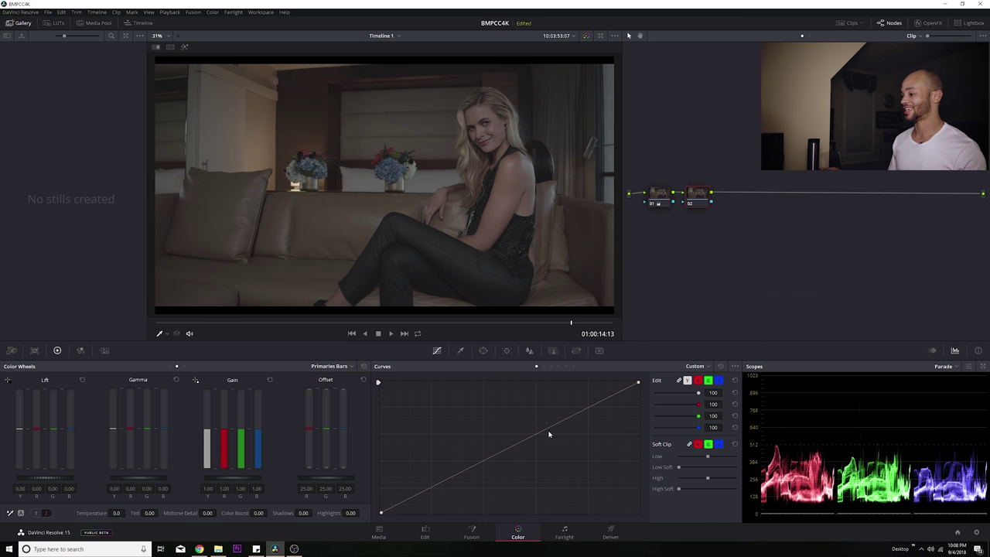
# - Experiment with node 02's curve: deepen the shadows, lift the midtones and remove the upper point
pyautogui.moveTo(540, 430); pyautogui.dragTo(579, 407)
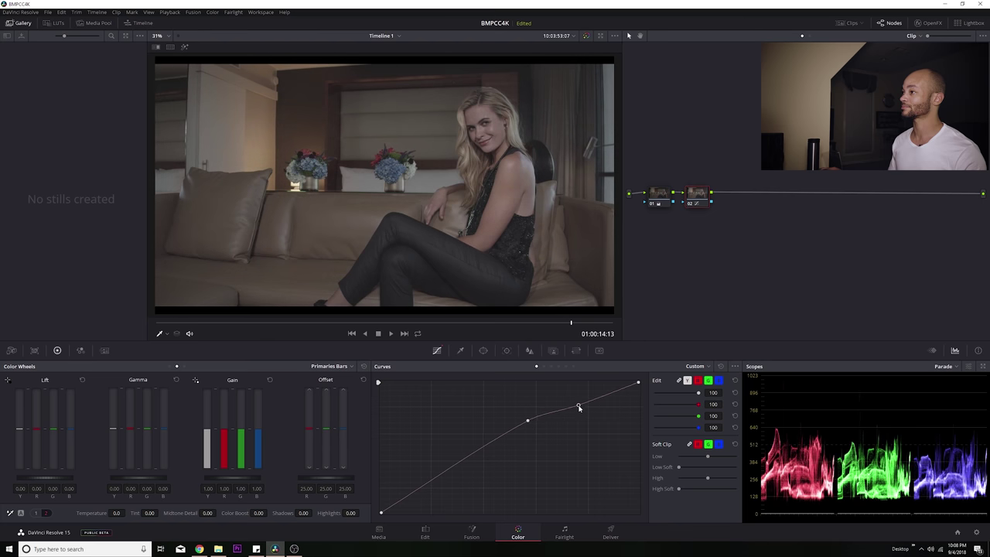
pyautogui.moveTo(579, 407); pyautogui.dragTo(579, 400)
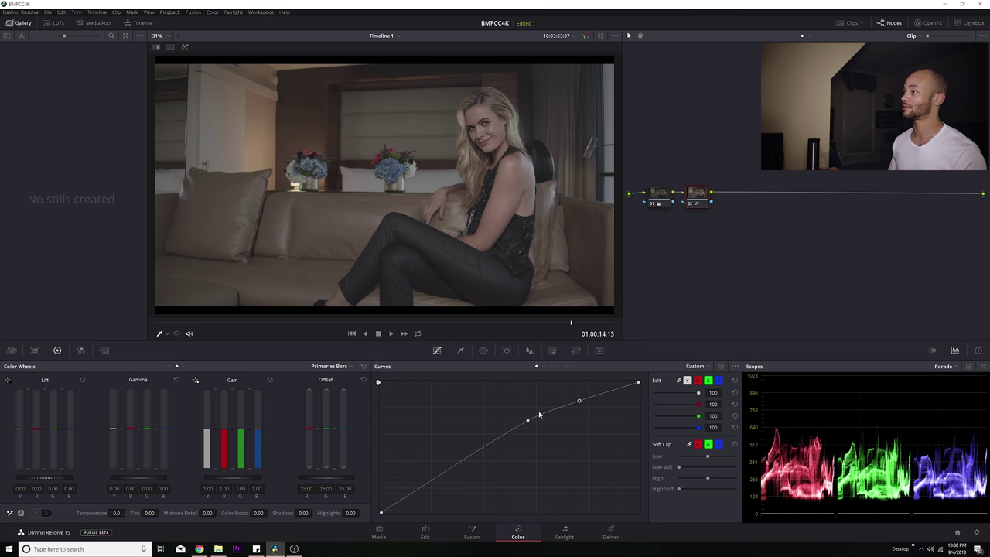
pyautogui.moveTo(527, 423); pyautogui.dragTo(527, 421)
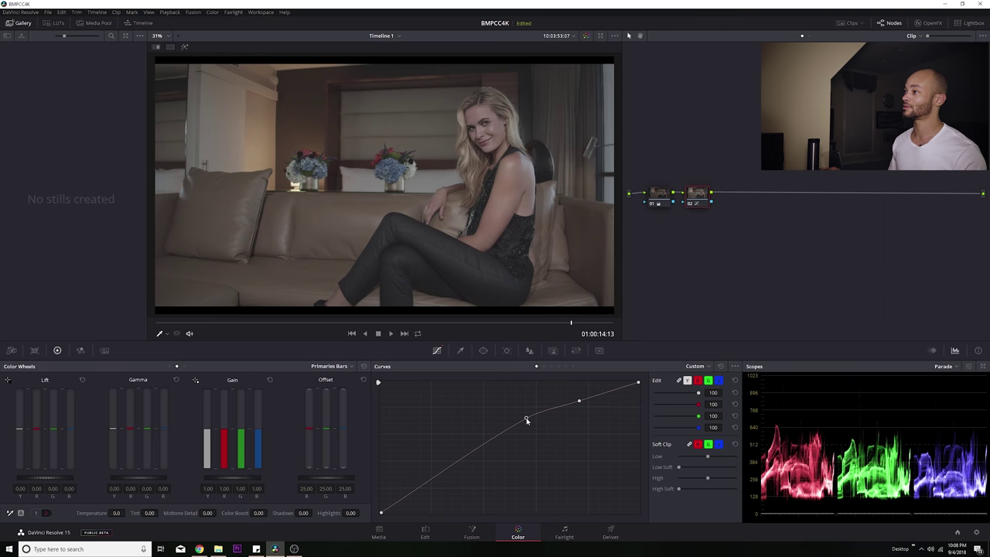
pyautogui.click(416, 490)
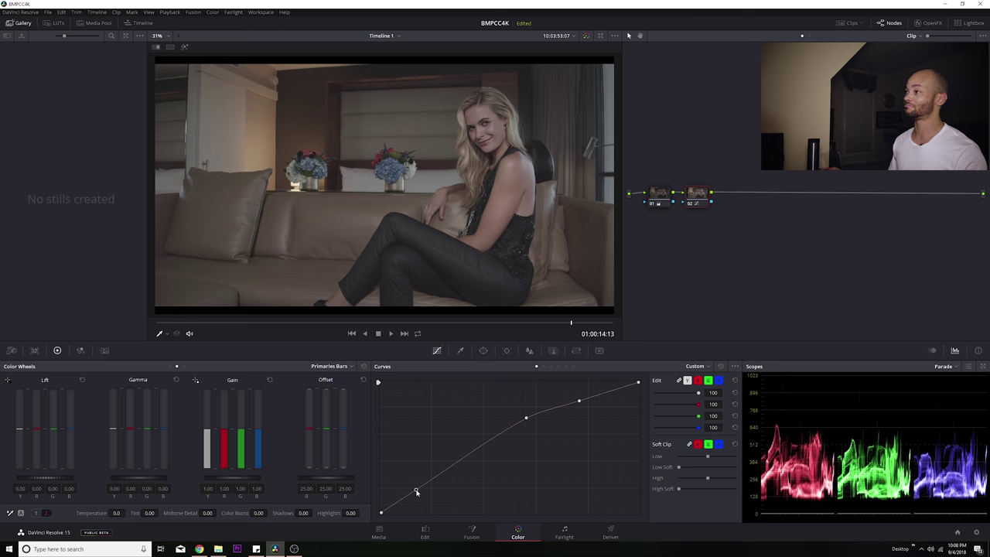
pyautogui.click(464, 455)
pyautogui.moveTo(465, 456); pyautogui.dragTo(465, 461)
pyautogui.moveTo(526, 418); pyautogui.dragTo(525, 416)
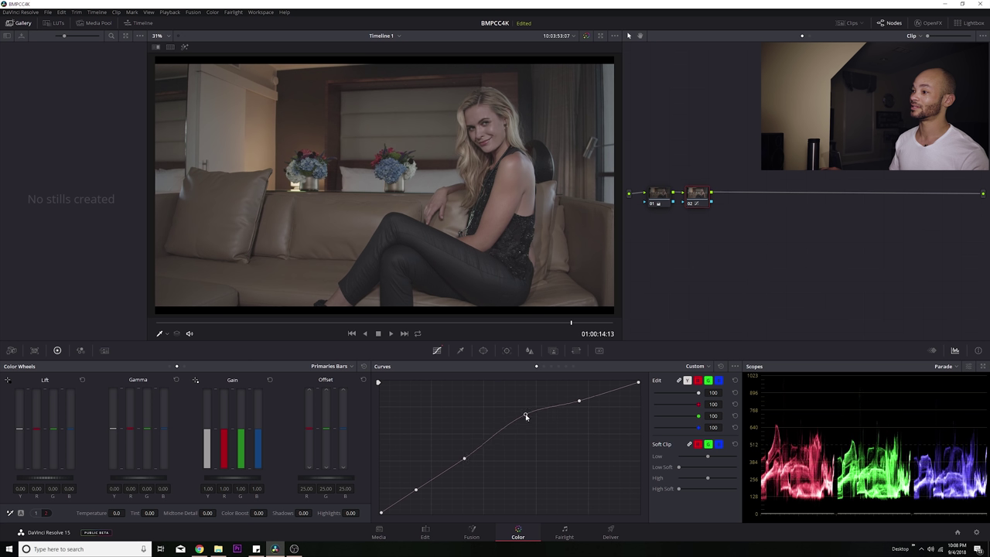
pyautogui.rightClick(581, 402)
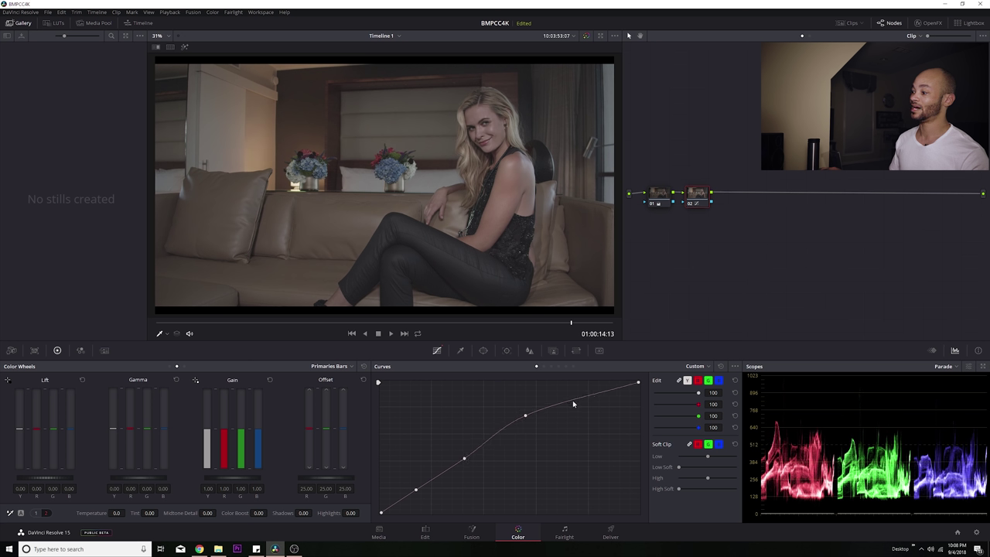
pyautogui.moveTo(525, 417); pyautogui.dragTo(523, 389)
# - Reset node 02's curve and raise a single midtone point for a gentle brightness lift
pyautogui.rightClick(700, 195)
pyautogui.click(731, 255)
pyautogui.moveTo(531, 438); pyautogui.dragTo(526, 407)
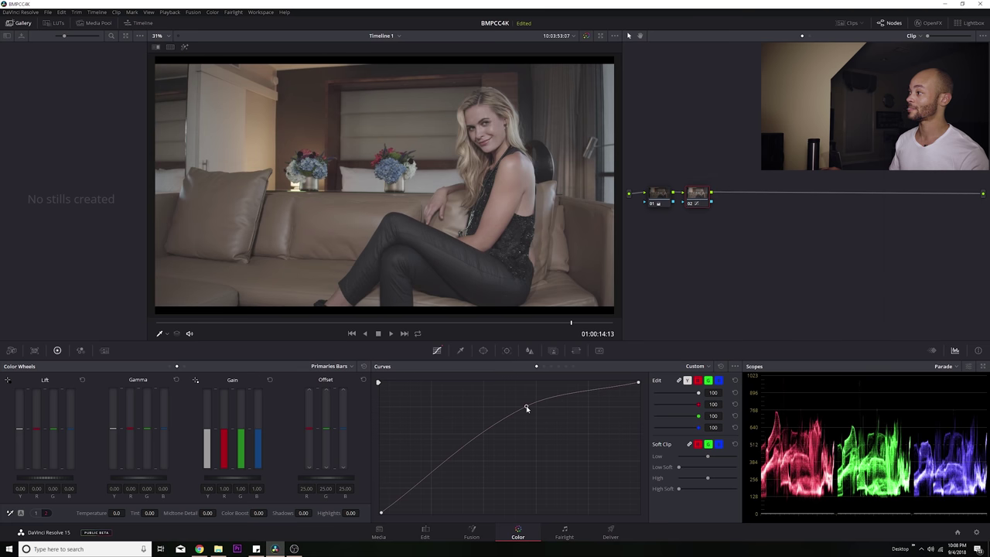
pyautogui.scroll(6, 445, 268)
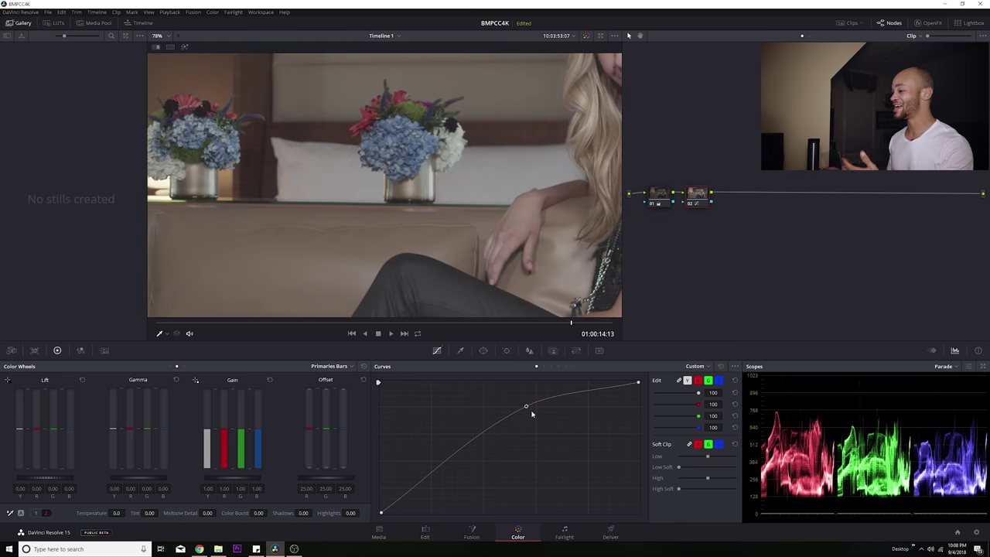
pyautogui.scroll(-4, 294, 220)
pyautogui.scroll(-1, 321, 226)
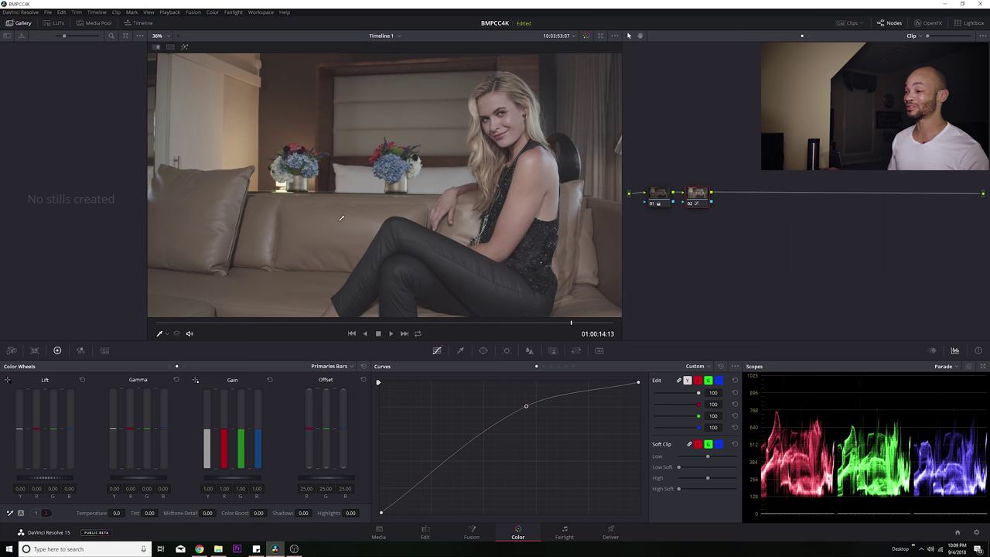
pyautogui.scroll(5, 359, 222)
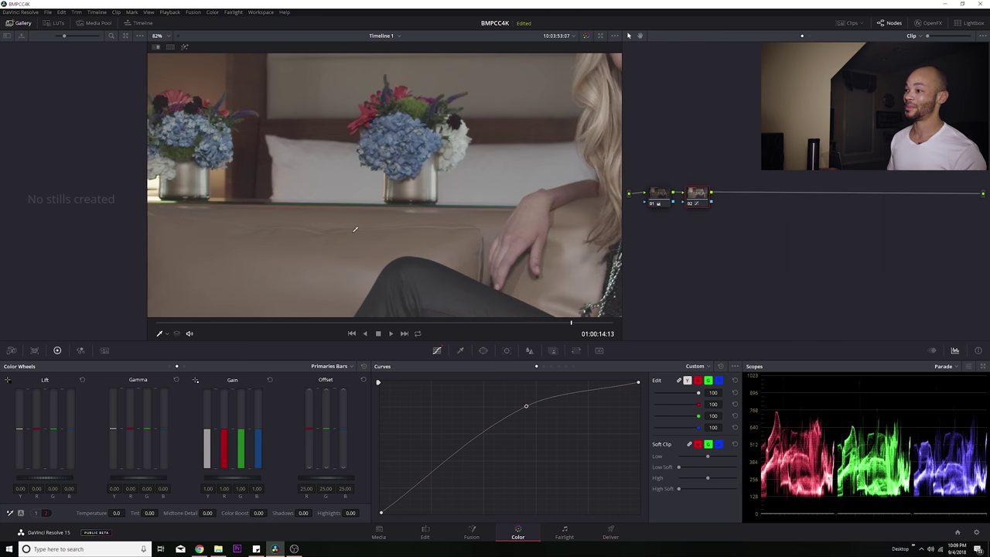
pyautogui.scroll(-6, 355, 228)
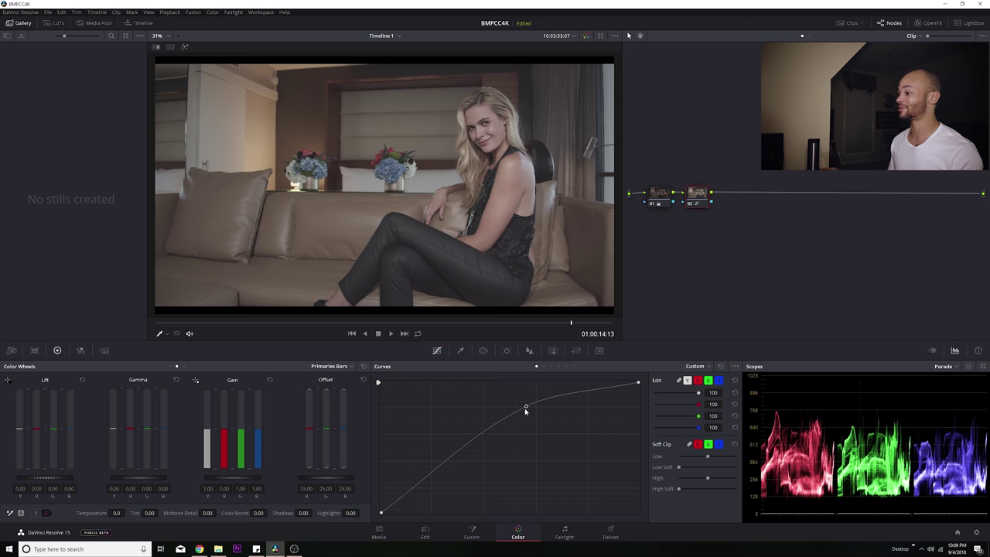
pyautogui.moveTo(526, 407); pyautogui.dragTo(527, 426)
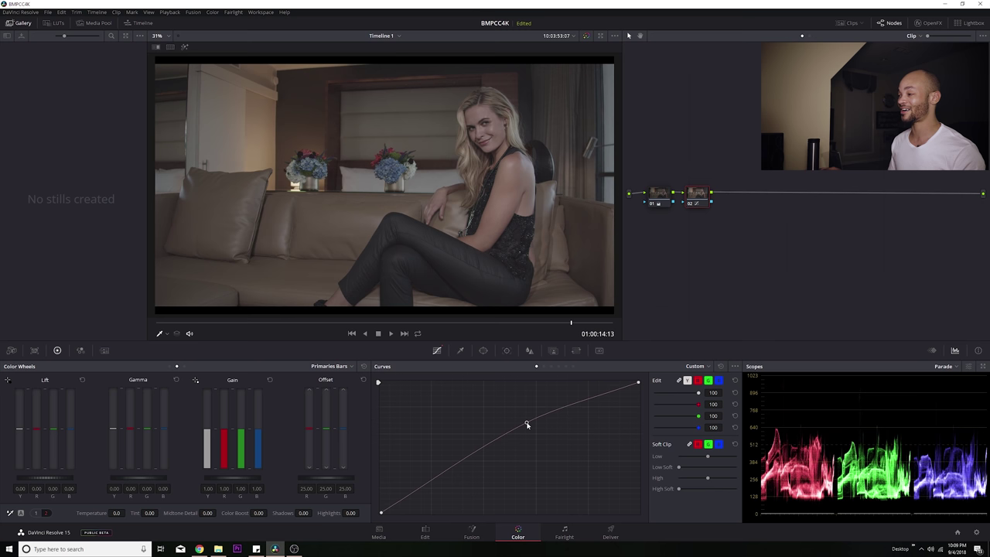
pyautogui.moveTo(527, 424)
pyautogui.mouseDown()
pyautogui.moveTo(530, 396)
pyautogui.moveTo(531, 418)
pyautogui.mouseUp()
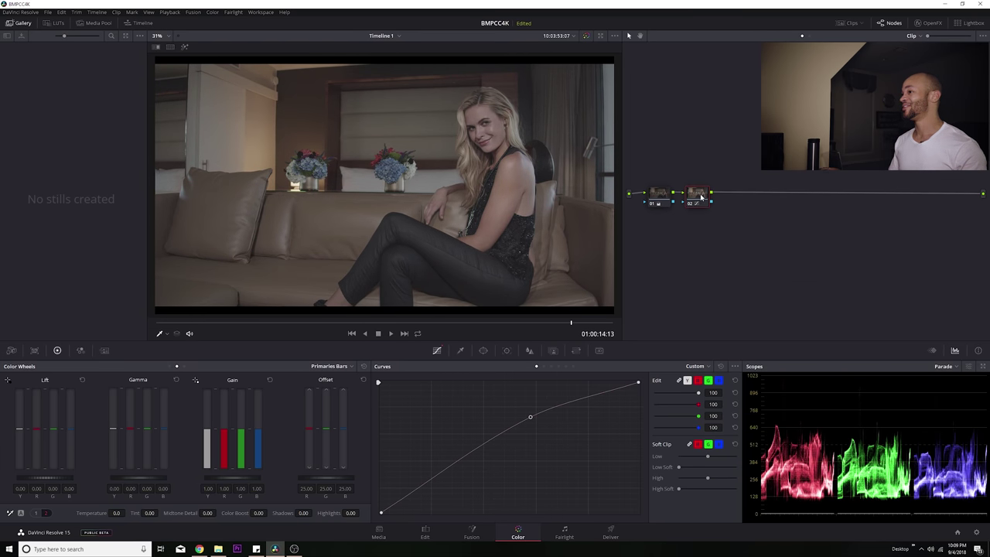
# - Add serial node 03 with Color Boost set to about 33.50
pyautogui.hotkey('alt', 's')
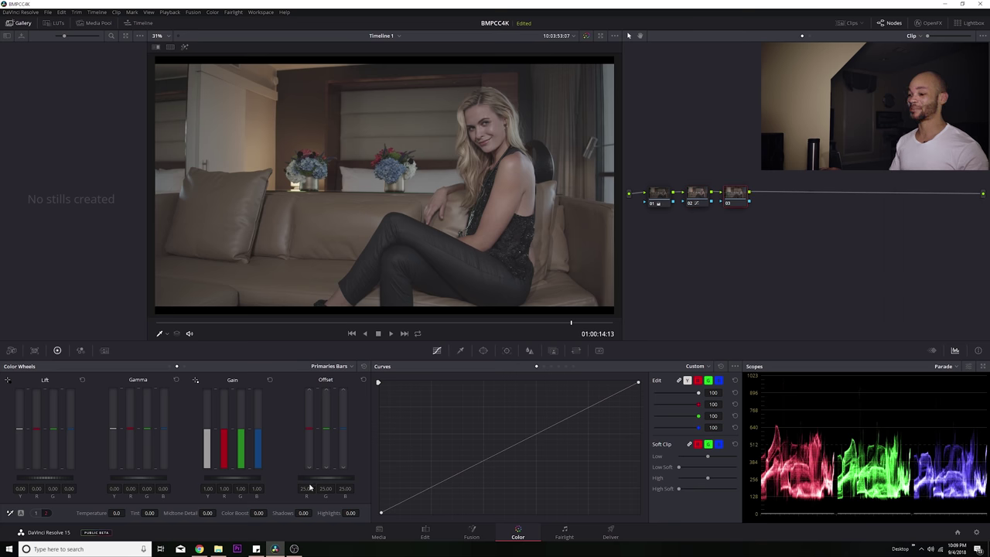
pyautogui.moveTo(269, 512); pyautogui.dragTo(269, 513)
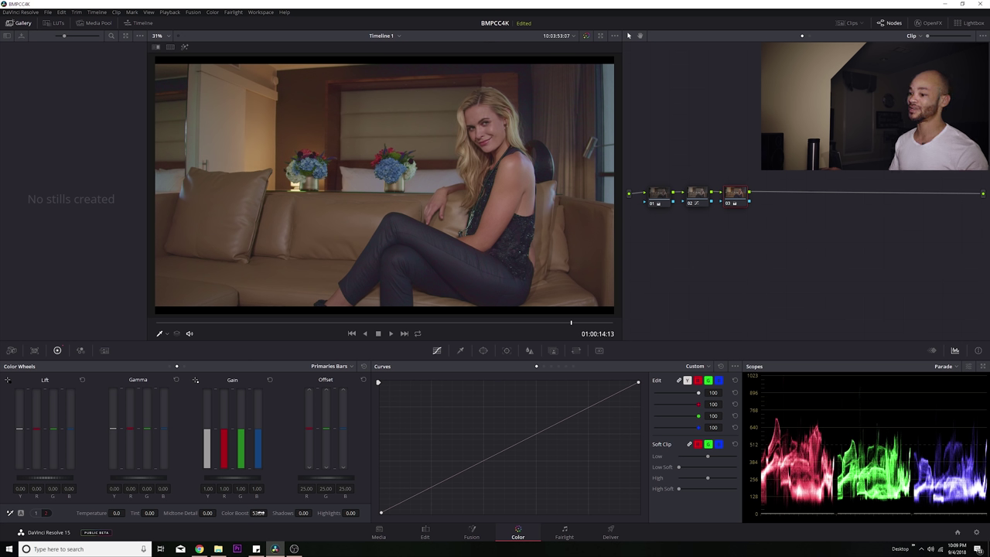
pyautogui.moveTo(257, 513); pyautogui.dragTo(239, 513)
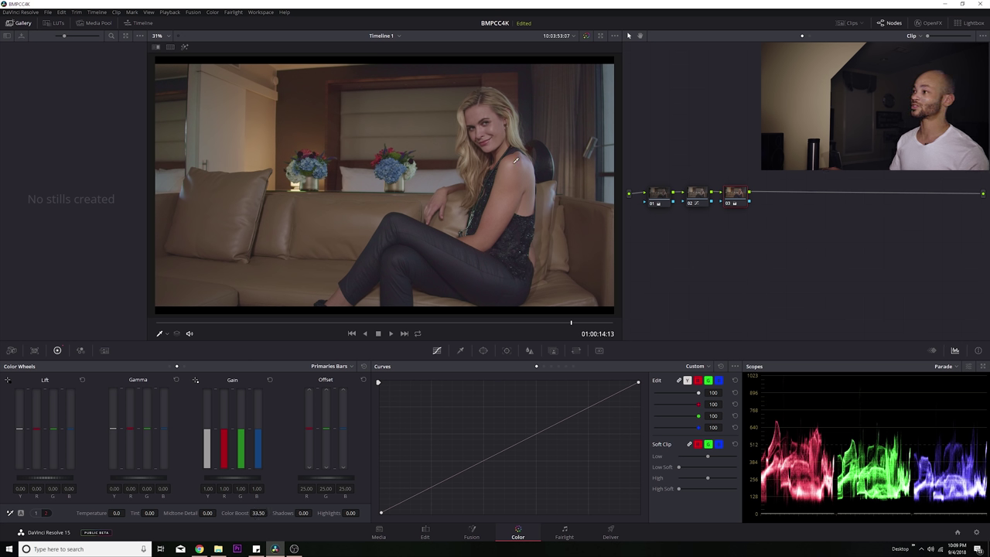
# - Add serial node 04 and lift its curve slightly to brighten the image
pyautogui.hotkey('alt', 's')
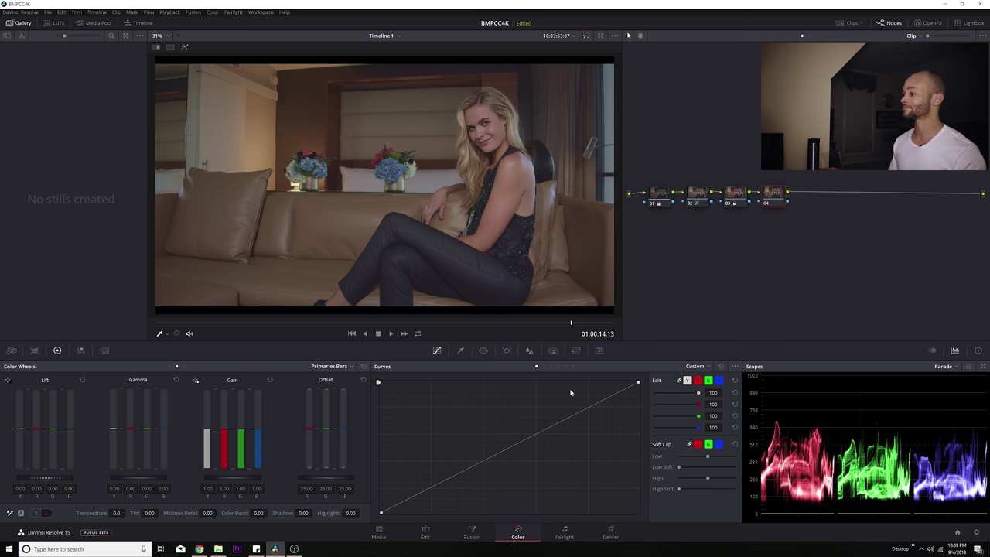
pyautogui.moveTo(536, 432); pyautogui.dragTo(549, 423)
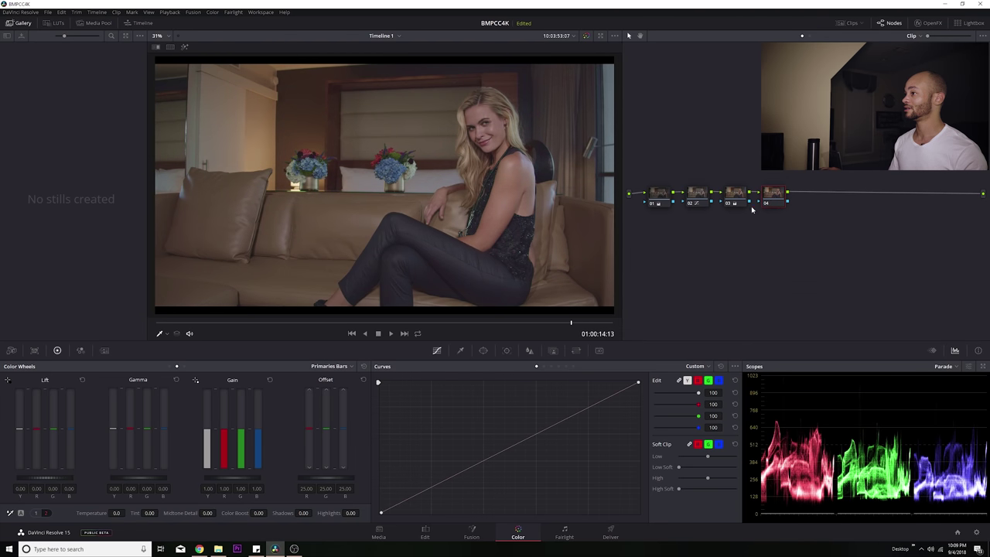
pyautogui.click(484, 350)
# - Mask the woman's face on node 04 with a curve window, softness 1.18, Midtone Detail -15.50
pyautogui.click(388, 423)
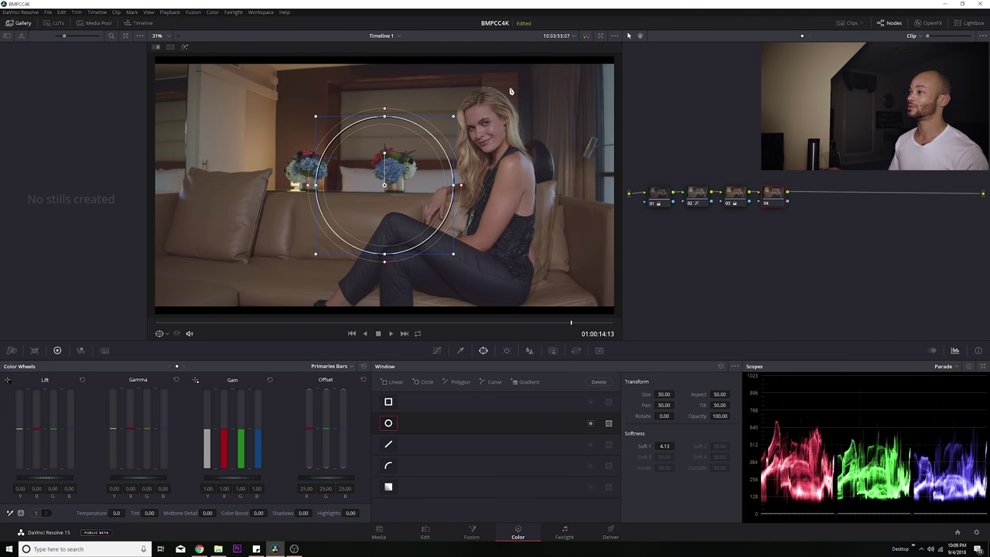
pyautogui.click(388, 423)
pyautogui.click(389, 464)
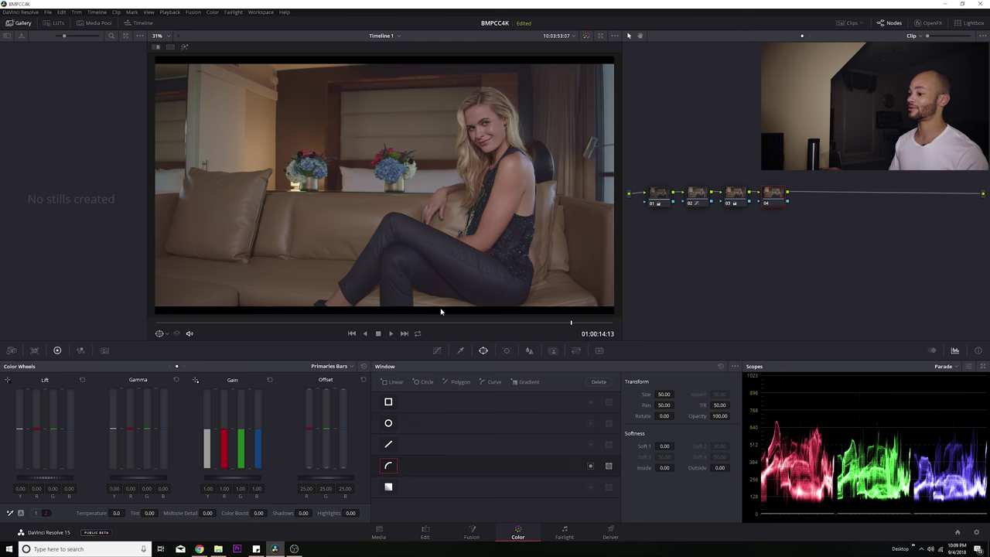
pyautogui.moveTo(481, 108)
pyautogui.mouseDown()
pyautogui.moveTo(507, 137)
pyautogui.moveTo(492, 157)
pyautogui.moveTo(470, 138)
pyautogui.moveTo(469, 111)
pyautogui.mouseUp()
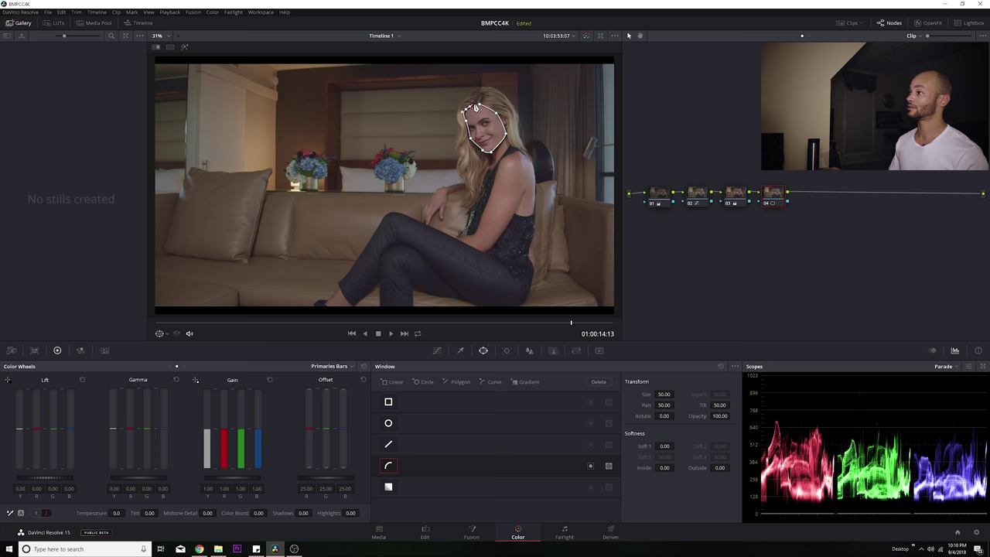
pyautogui.click(481, 96)
pyautogui.moveTo(664, 446); pyautogui.dragTo(687, 446)
pyautogui.hotkey('shift', 'h')
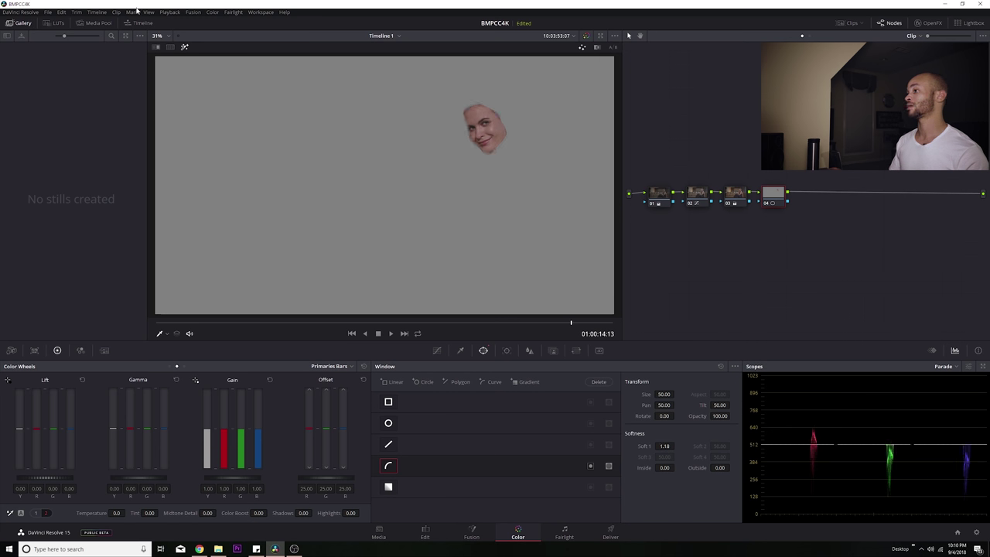
pyautogui.hotkey('shift', 'h')
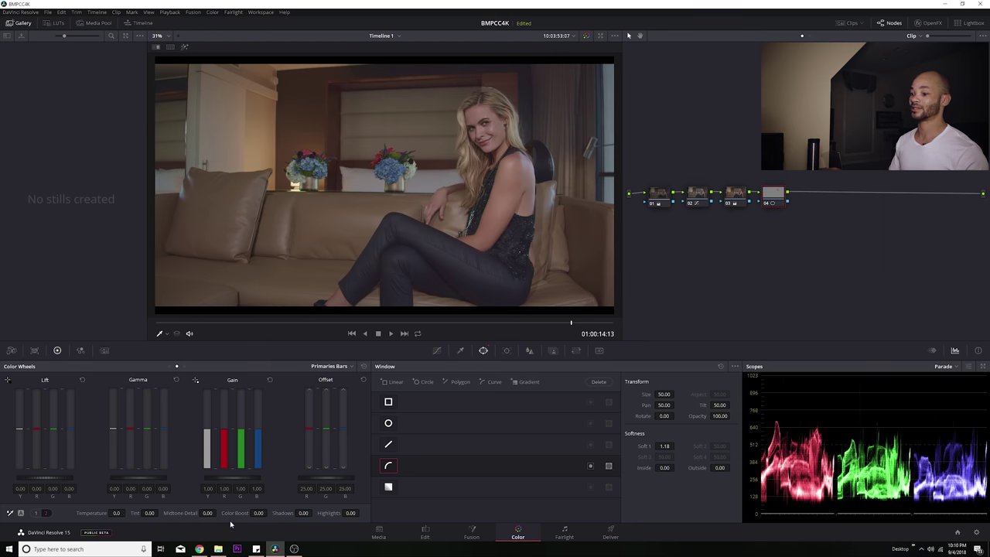
pyautogui.moveTo(209, 512); pyautogui.dragTo(196, 513)
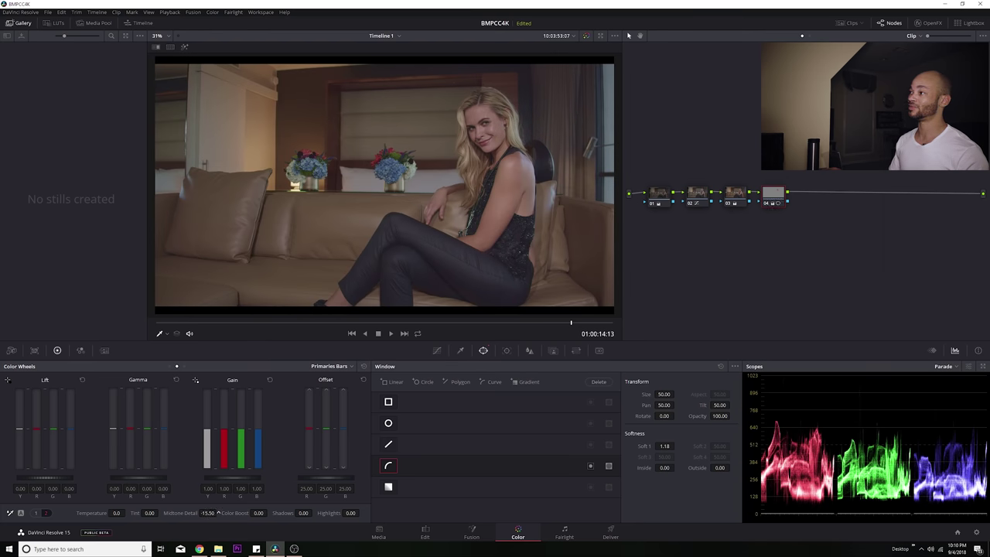
pyautogui.click(507, 350)
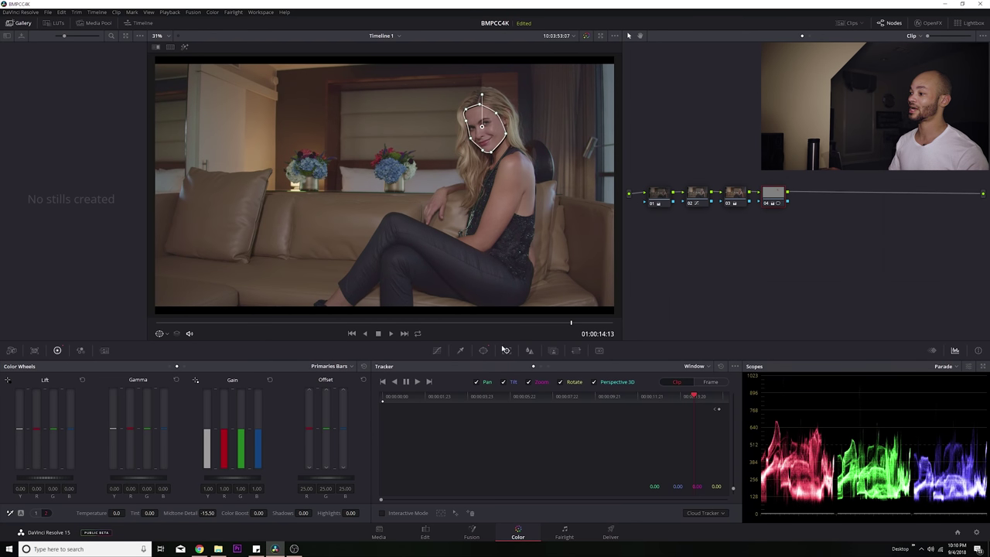
# - Lower the Blur radius on node 04 to 0.47
pyautogui.click(529, 350)
pyautogui.moveTo(433, 434); pyautogui.dragTo(432, 439)
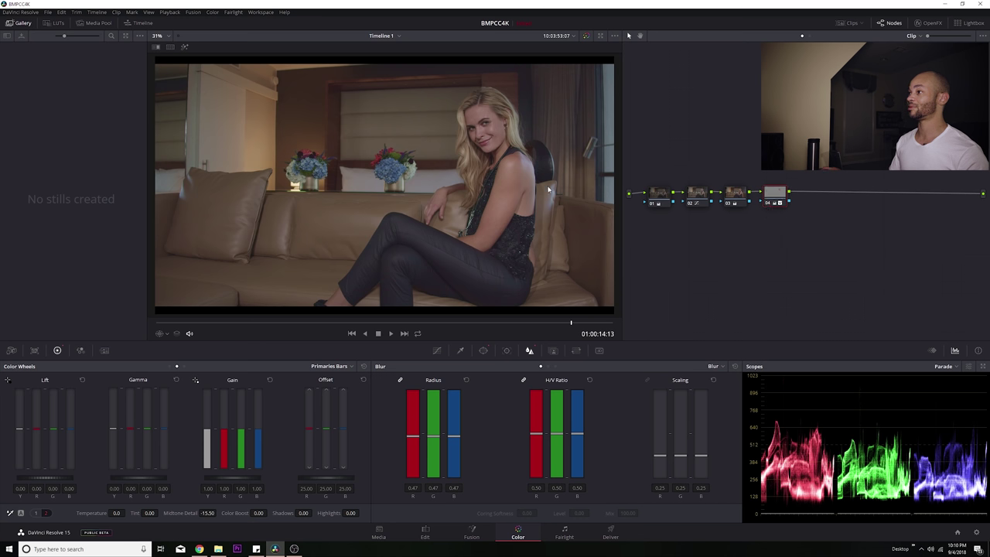
pyautogui.scroll(5, 548, 189)
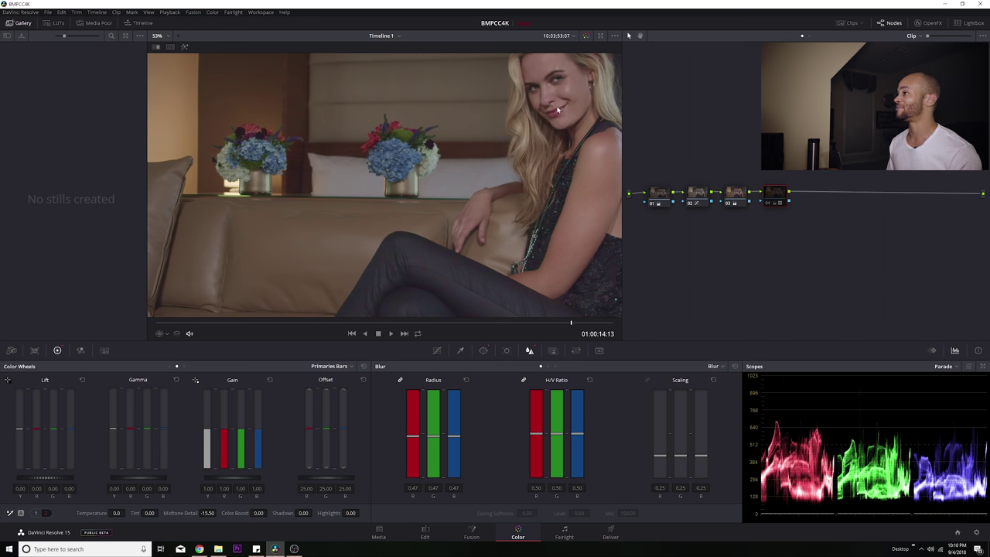
pyautogui.hotkey('ctrl', 'd')
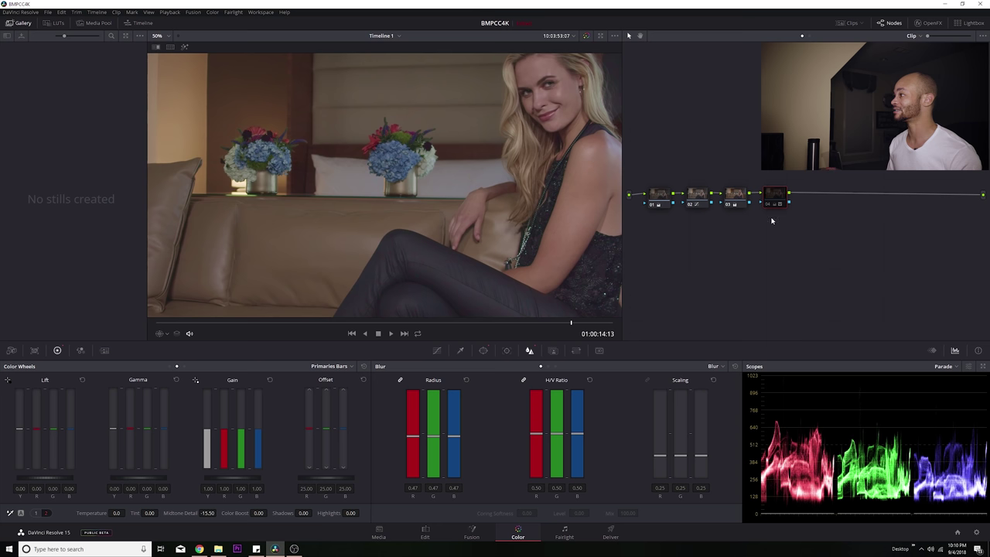
# - Deepen node 04's Midtone Detail to -36.50 and add serial node 05
pyautogui.click(768, 204)
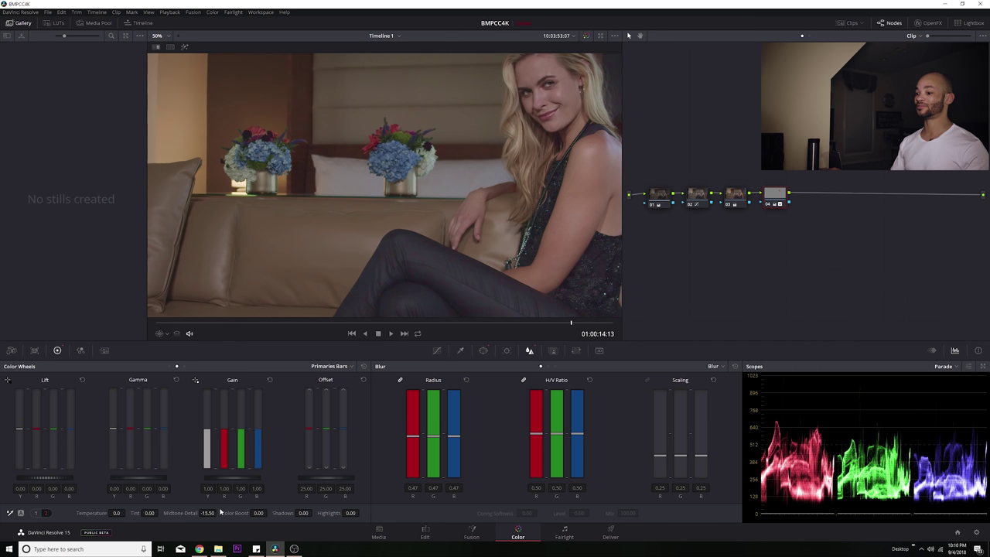
pyautogui.moveTo(207, 513); pyautogui.dragTo(218, 513)
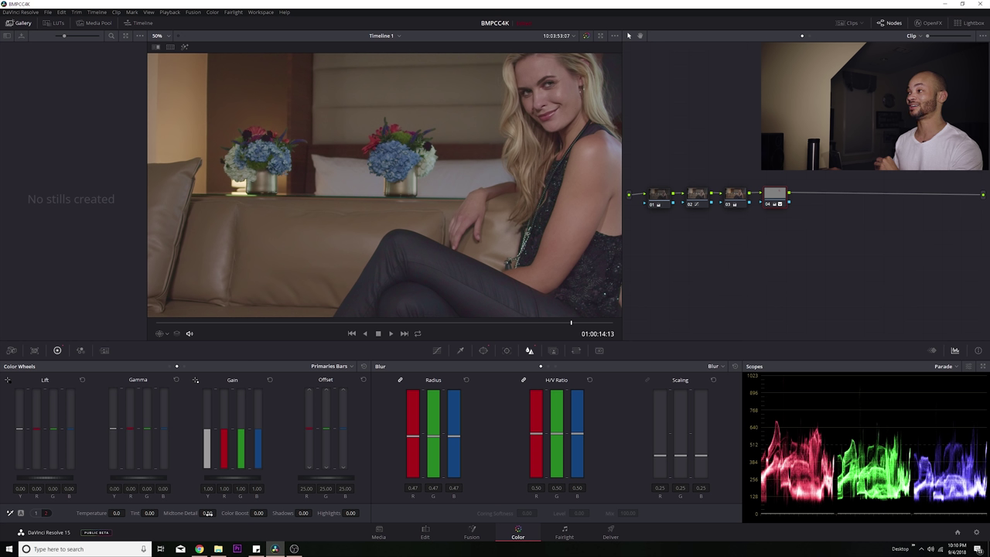
pyautogui.moveTo(207, 512); pyautogui.dragTo(178, 513)
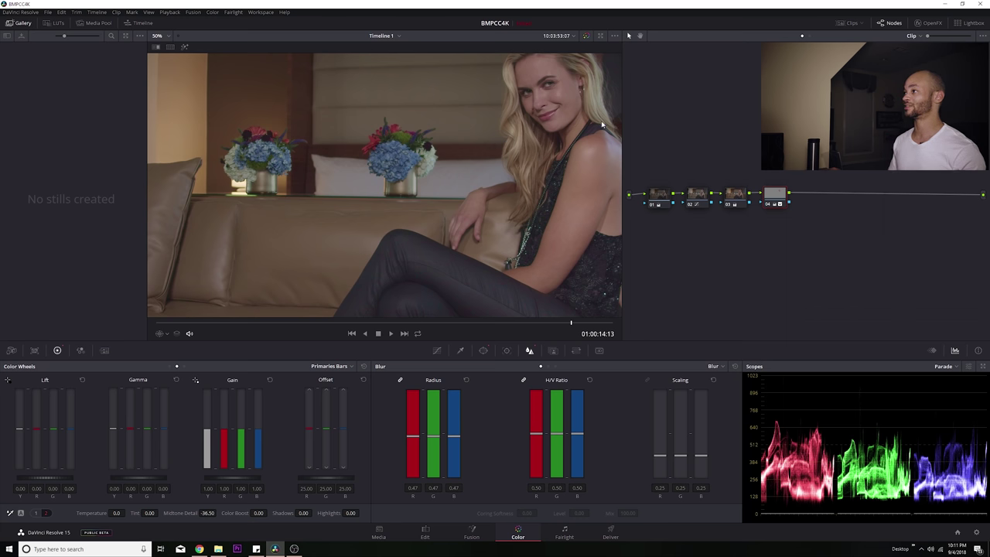
pyautogui.scroll(-2, 500, 163)
pyautogui.scroll(-1, 492, 218)
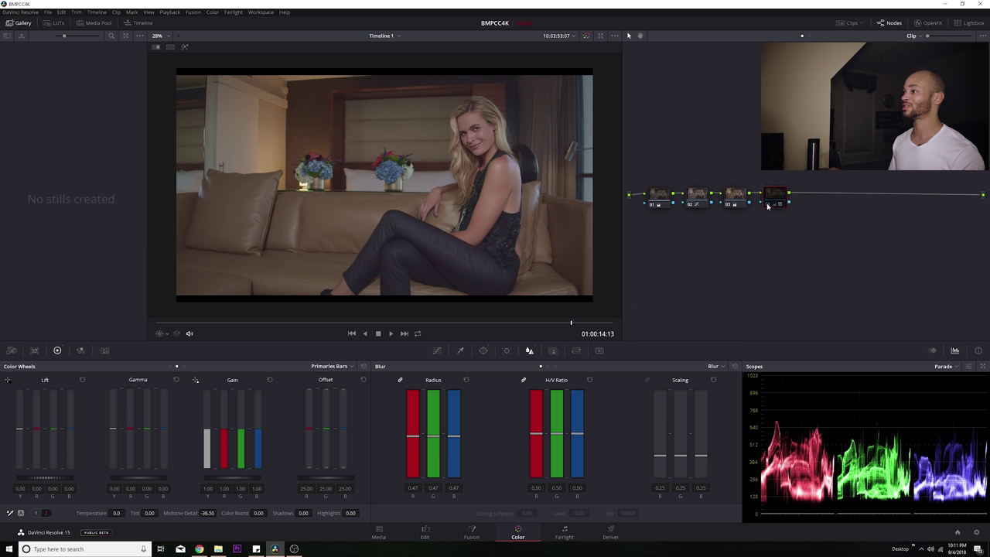
pyautogui.hotkey('alt', 's')
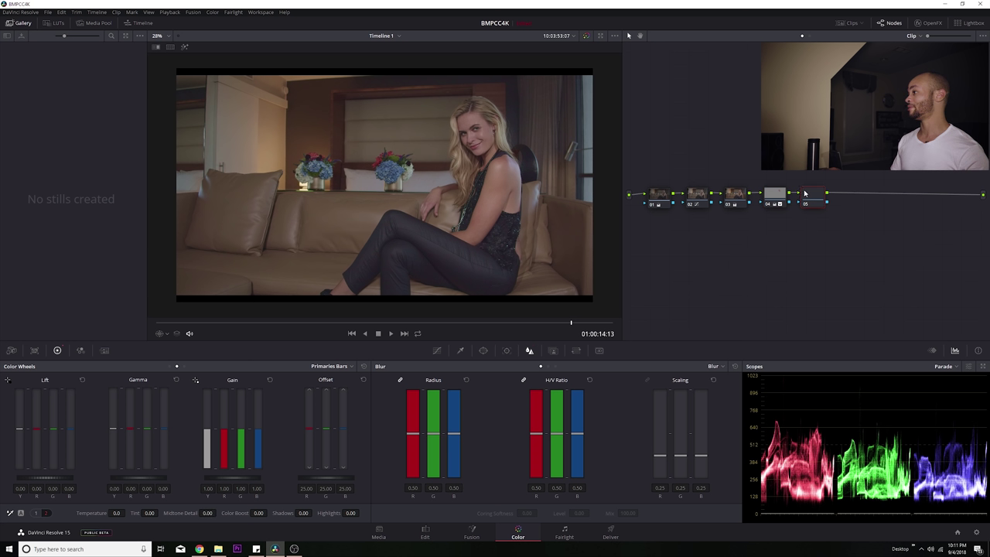
# - Raise node 05's Contrast to 1.110 at pivot 0.435
pyautogui.click(44, 513)
pyautogui.moveTo(205, 512); pyautogui.dragTo(202, 513)
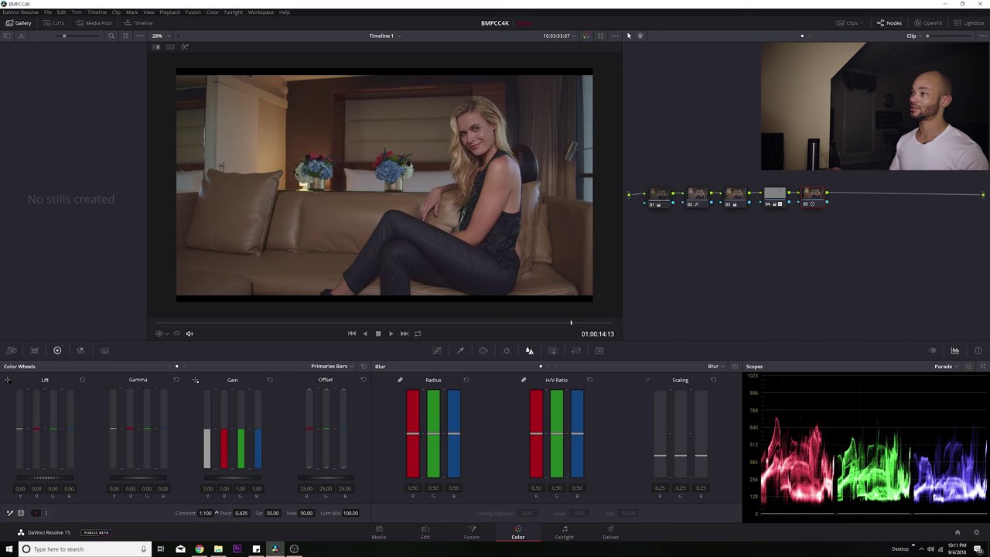
pyautogui.moveTo(205, 512); pyautogui.dragTo(206, 513)
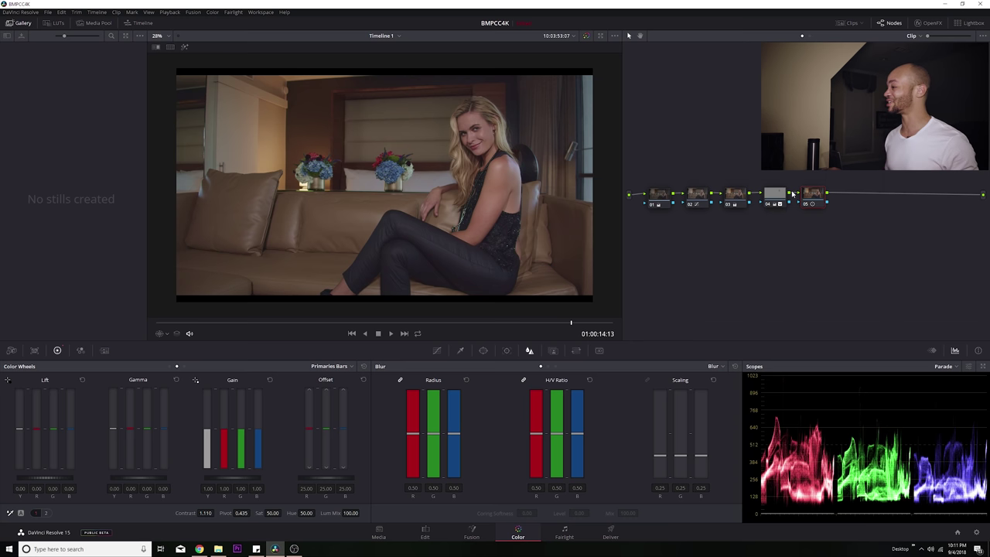
# - Reshape the sofa portrait's curve: lower a new shadow point, raise the upper point, pull the white point inward
pyautogui.click(704, 199)
pyautogui.click(437, 351)
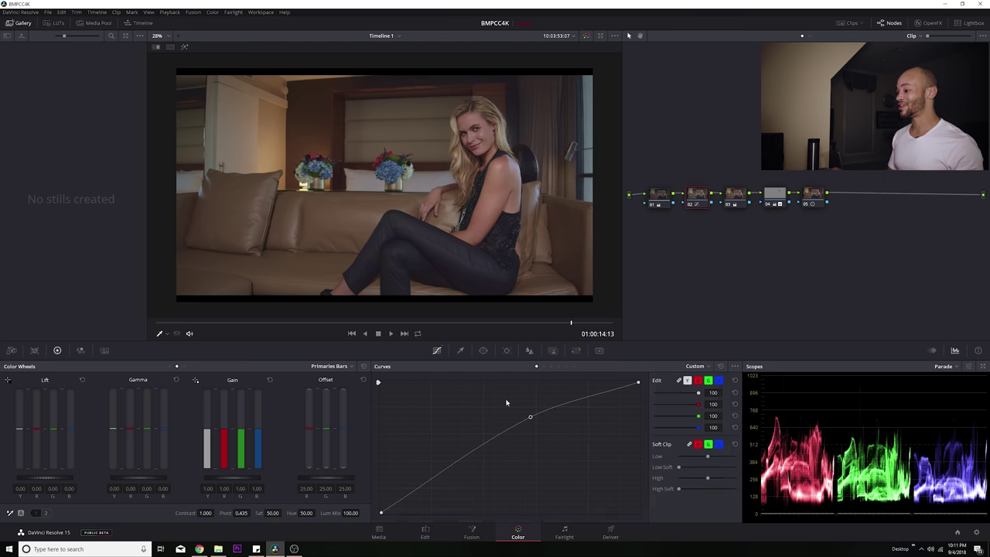
pyautogui.moveTo(531, 419); pyautogui.dragTo(532, 416)
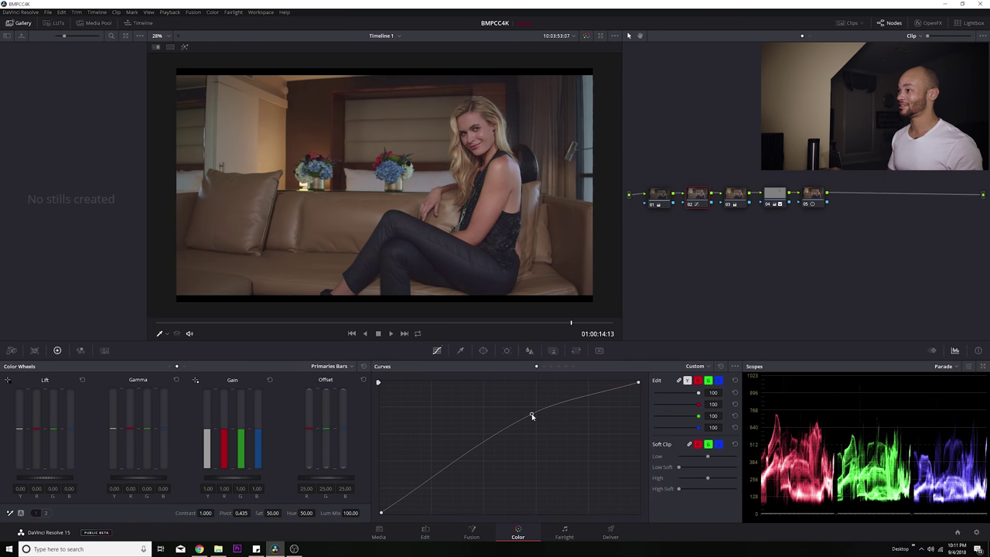
pyautogui.click(451, 465)
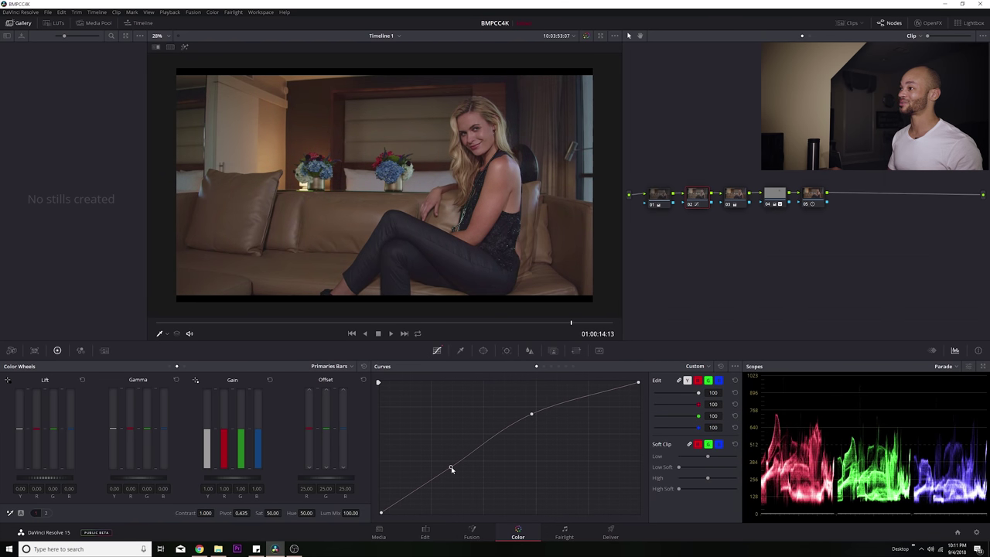
pyautogui.moveTo(451, 465); pyautogui.dragTo(448, 470)
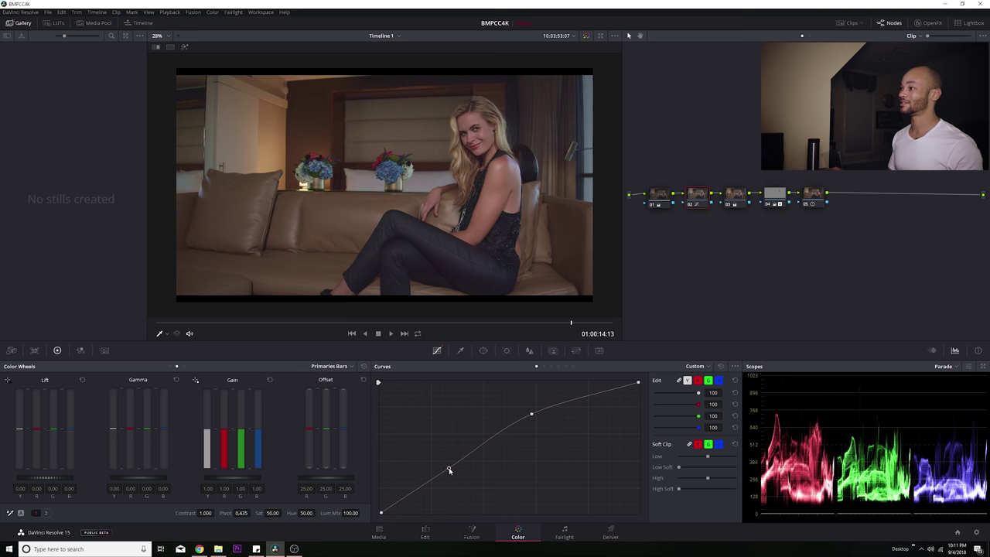
pyautogui.moveTo(531, 415); pyautogui.dragTo(540, 408)
pyautogui.moveTo(638, 382); pyautogui.dragTo(611, 382)
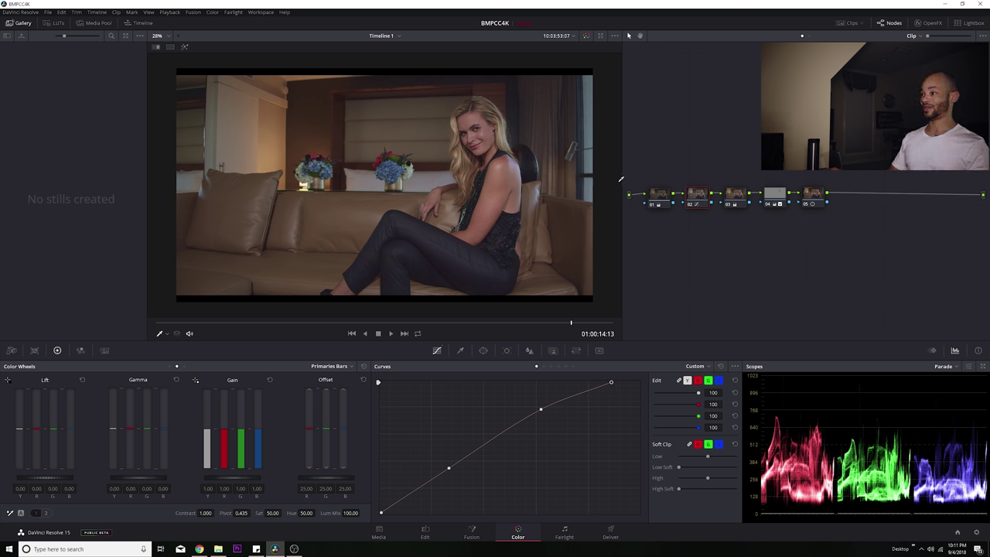
# - Toggle the grade on and off to compare the graded and ungraded sofa portrait
pyautogui.click(585, 36)
pyautogui.click(587, 38)
pyautogui.click(586, 37)
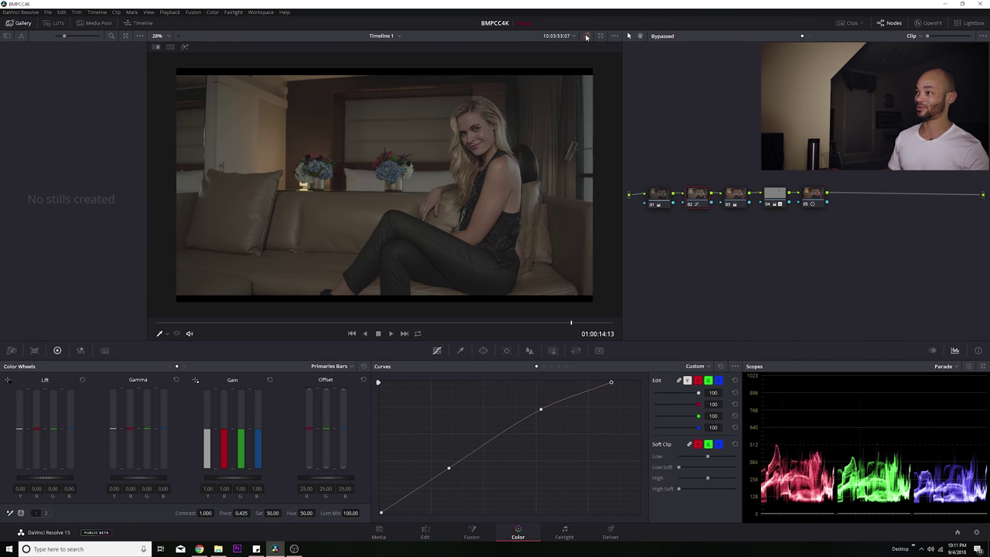
pyautogui.click(586, 37)
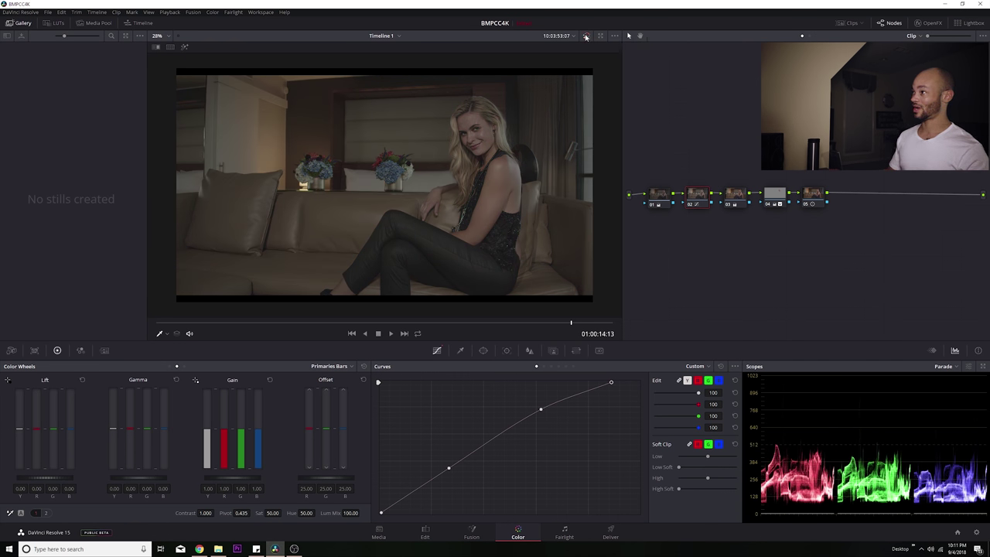
pyautogui.click(586, 37)
pyautogui.click(586, 36)
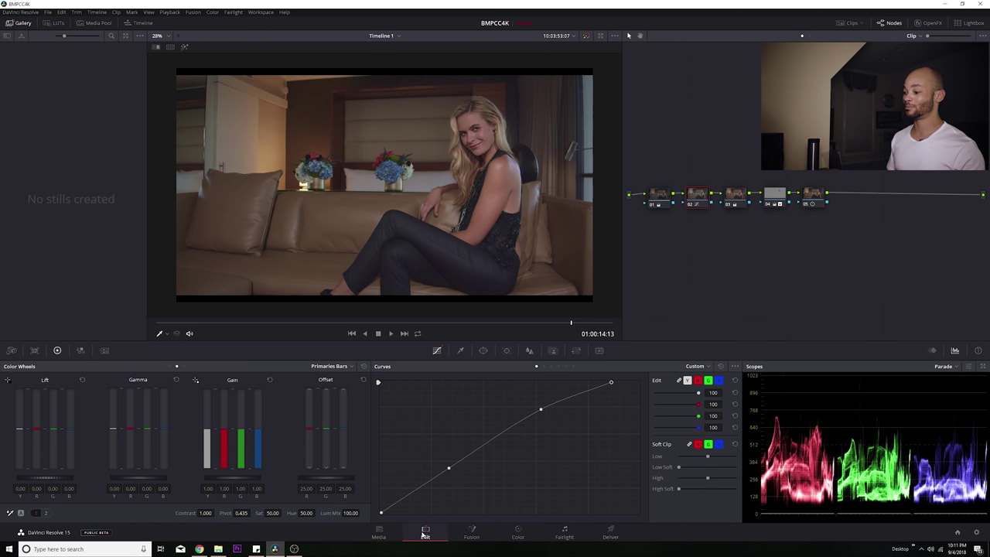
pyautogui.click(424, 533)
# - Load Timeline 2 from the Media Pool and park the playhead on the city-night portrait frame
pyautogui.click(379, 534)
pyautogui.click(425, 533)
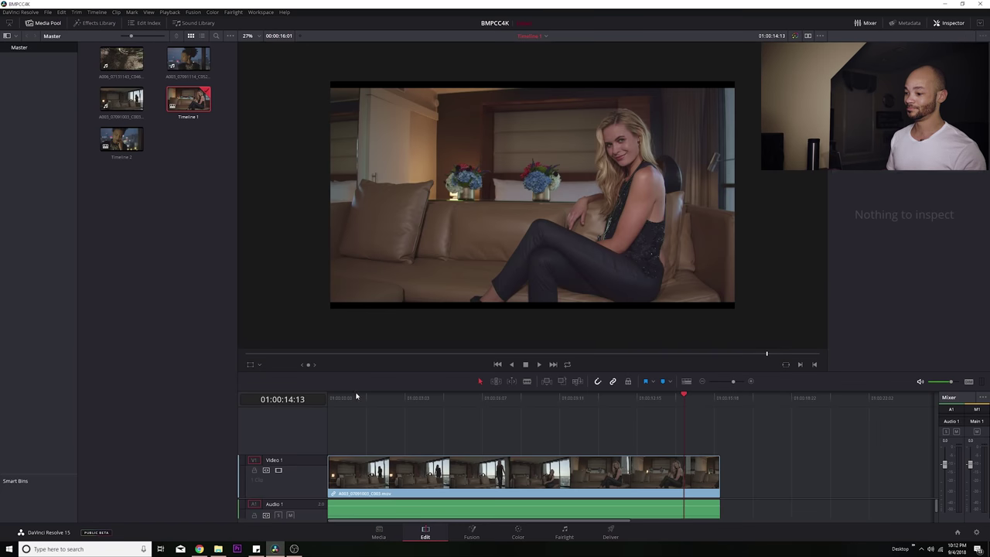
pyautogui.click(127, 140)
pyautogui.doubleClick(130, 138)
pyautogui.moveTo(397, 400); pyautogui.dragTo(697, 401)
pyautogui.click(202, 98)
pyautogui.doubleClick(202, 98)
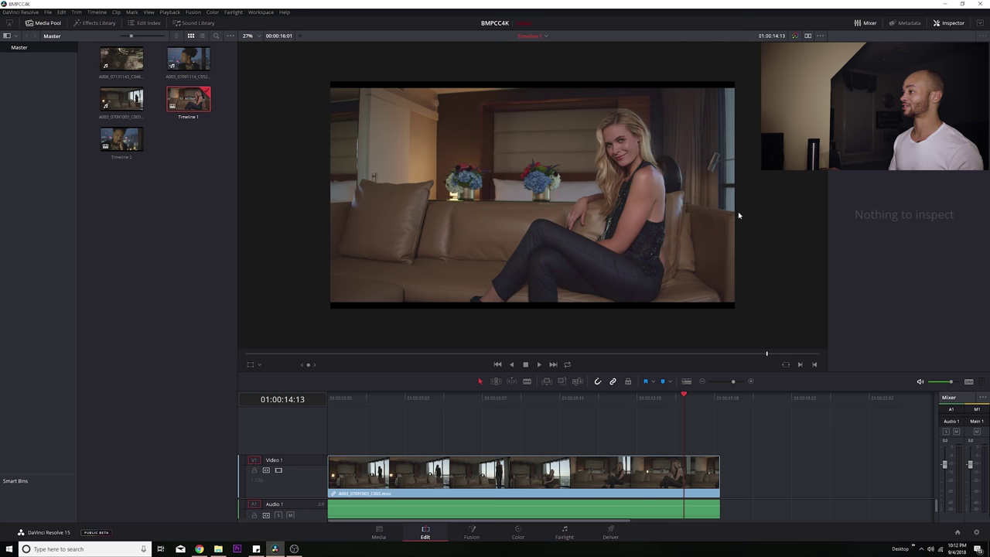
pyautogui.doubleClick(122, 142)
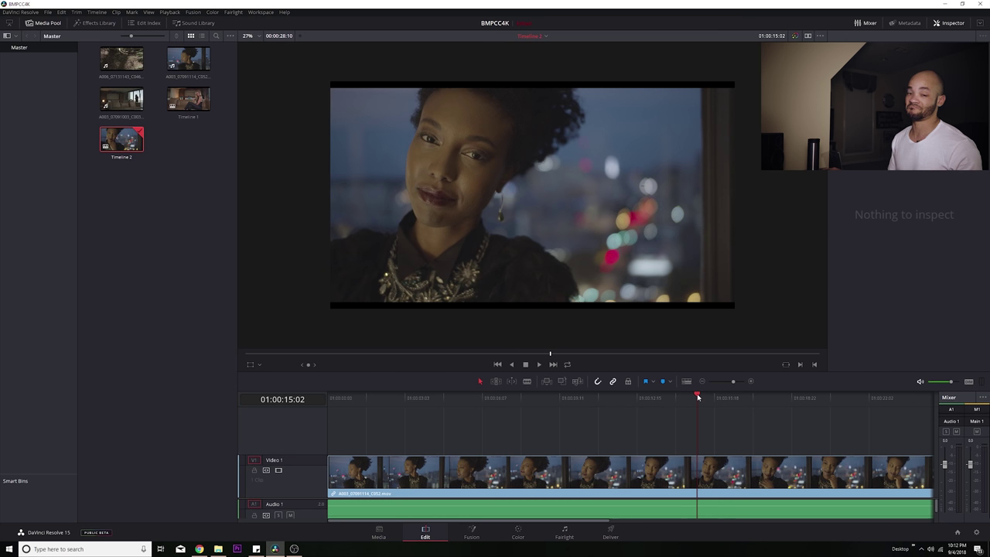
pyautogui.moveTo(698, 396); pyautogui.dragTo(777, 396)
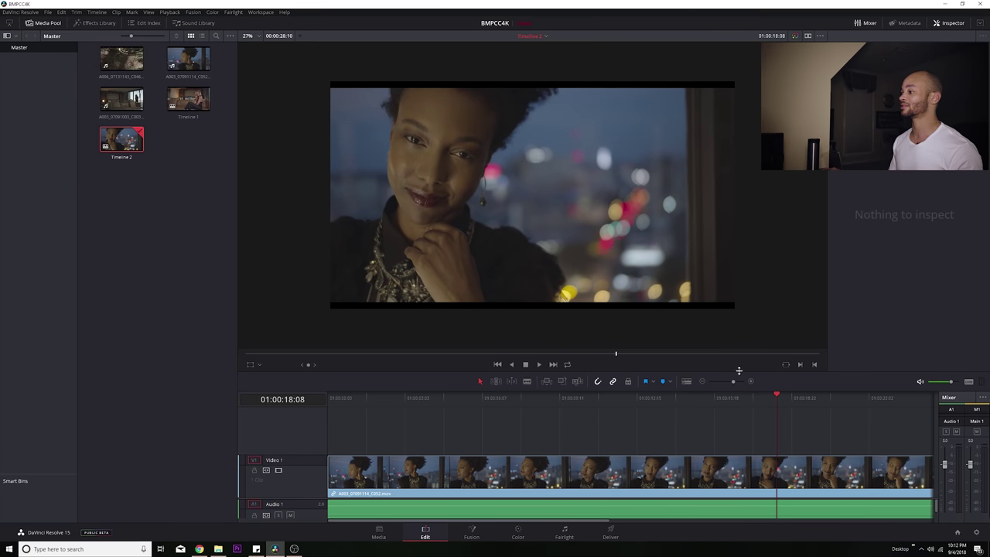
pyautogui.click(789, 397)
pyautogui.moveTo(796, 397)
pyautogui.mouseDown()
pyautogui.moveTo(806, 397)
pyautogui.moveTo(794, 397)
pyautogui.mouseUp()
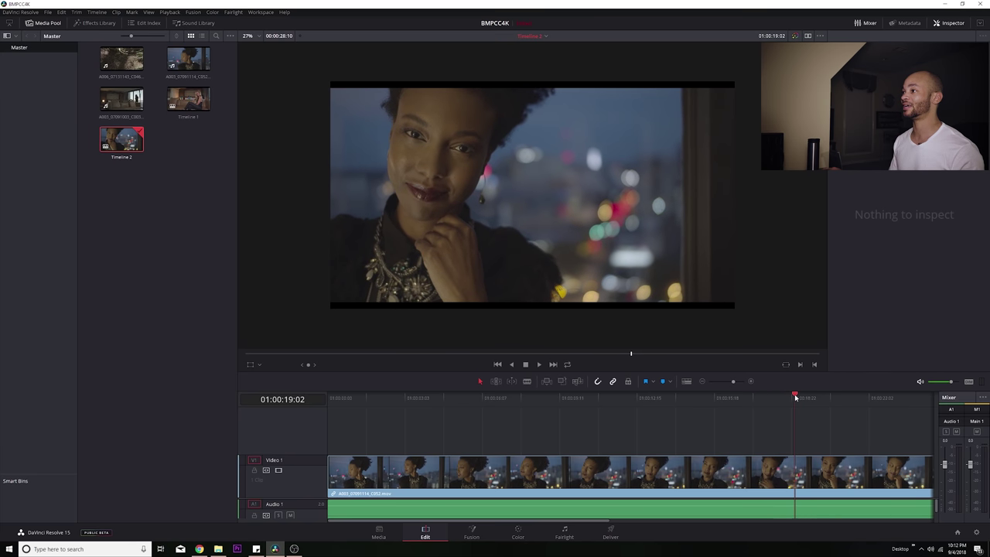
# - On the Color page, connect node 01 and add two serial nodes after it
pyautogui.click(518, 532)
pyautogui.moveTo(721, 125); pyautogui.dragTo(661, 194)
pyautogui.hotkey('alt', 's')
pyautogui.hotkey('alt', 's')
pyautogui.click(661, 195)
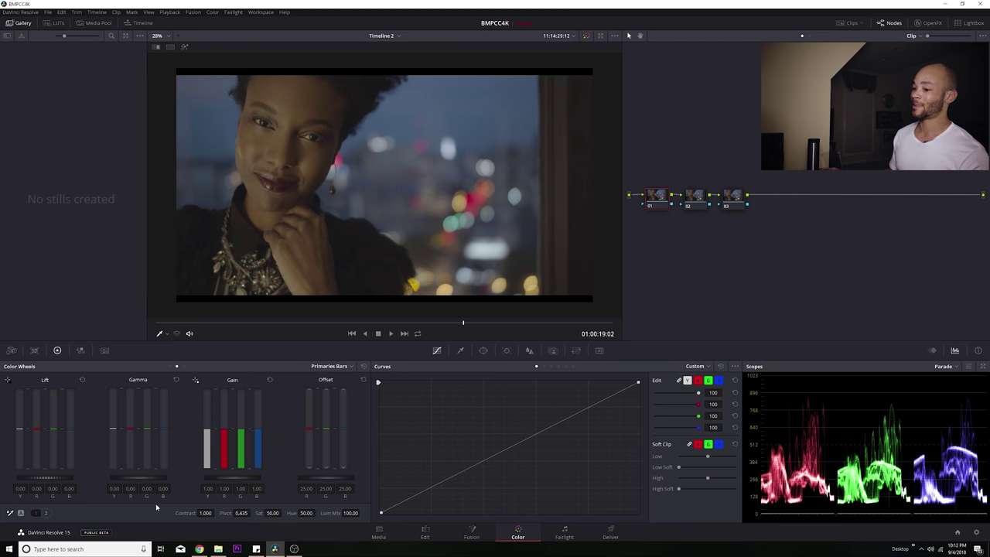
# - Warm node 01's tint to 20.50 and nudge node 02's curve black point
pyautogui.click(46, 513)
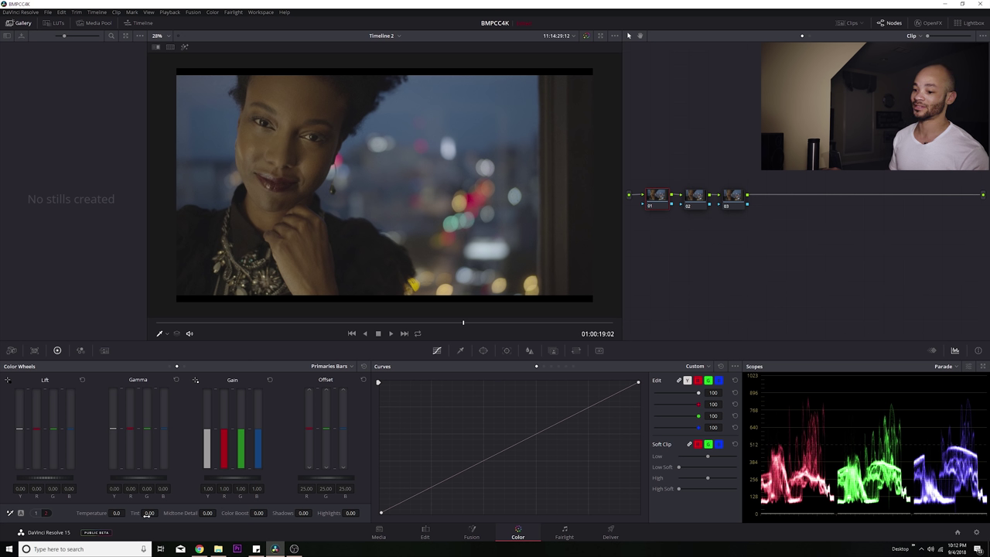
pyautogui.moveTo(148, 515); pyautogui.dragTo(159, 512)
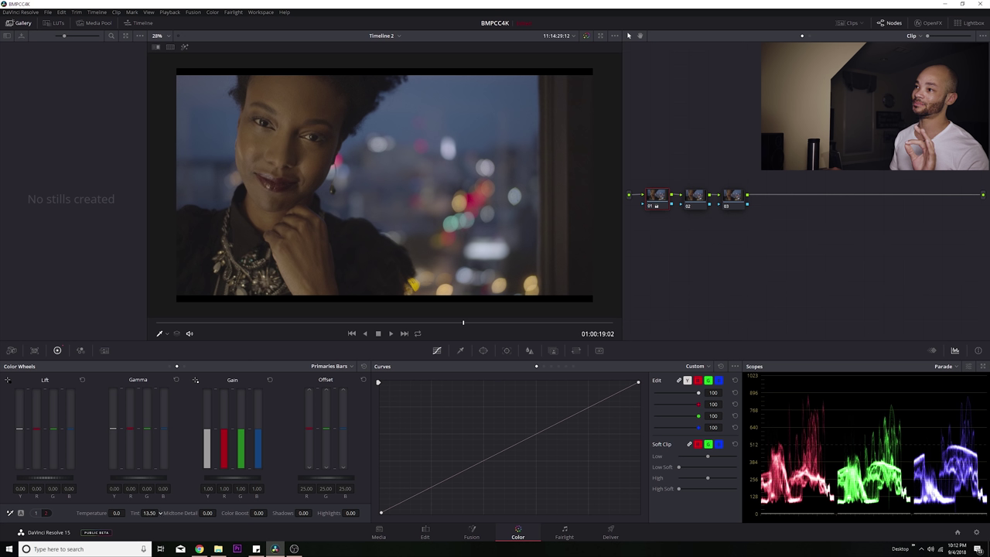
pyautogui.moveTo(160, 513); pyautogui.dragTo(161, 513)
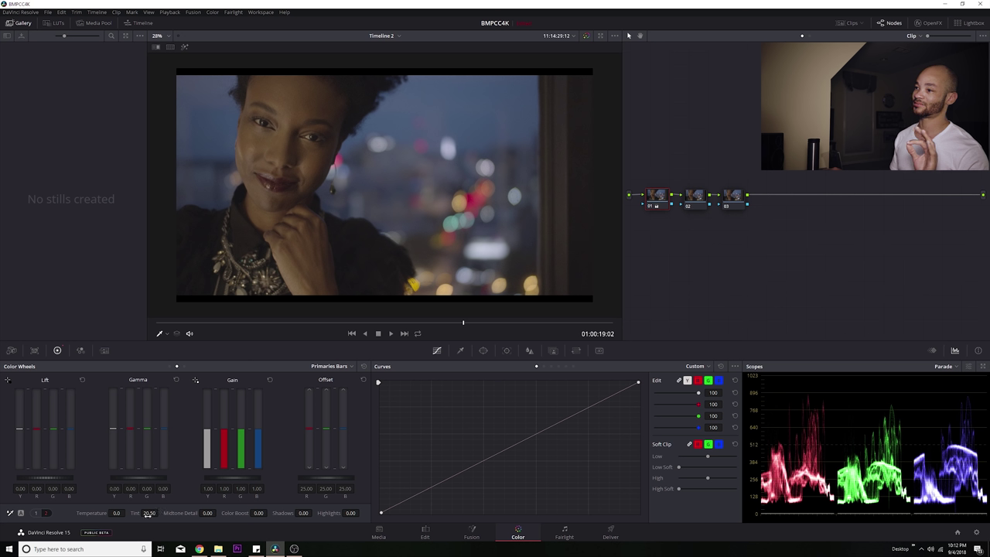
pyautogui.click(698, 200)
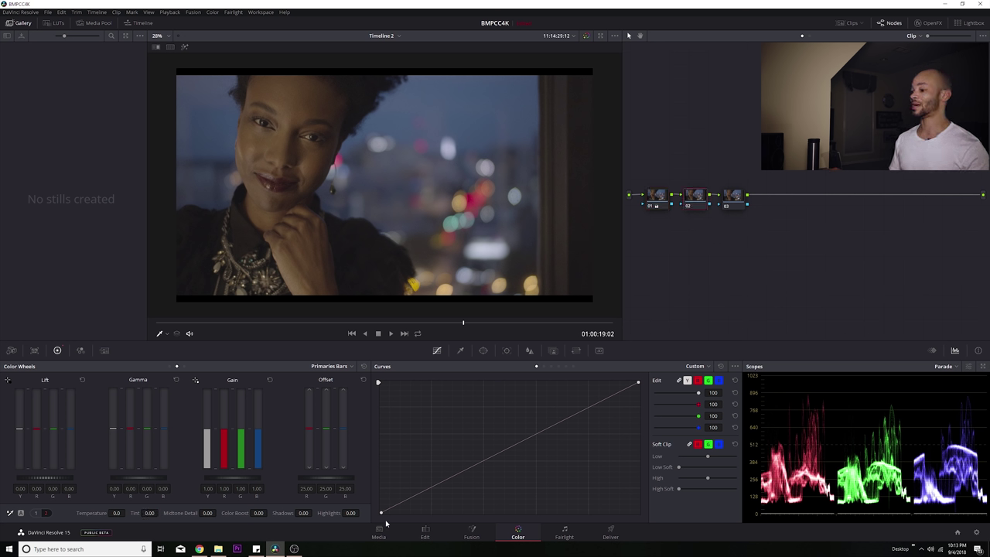
pyautogui.moveTo(384, 513); pyautogui.dragTo(383, 510)
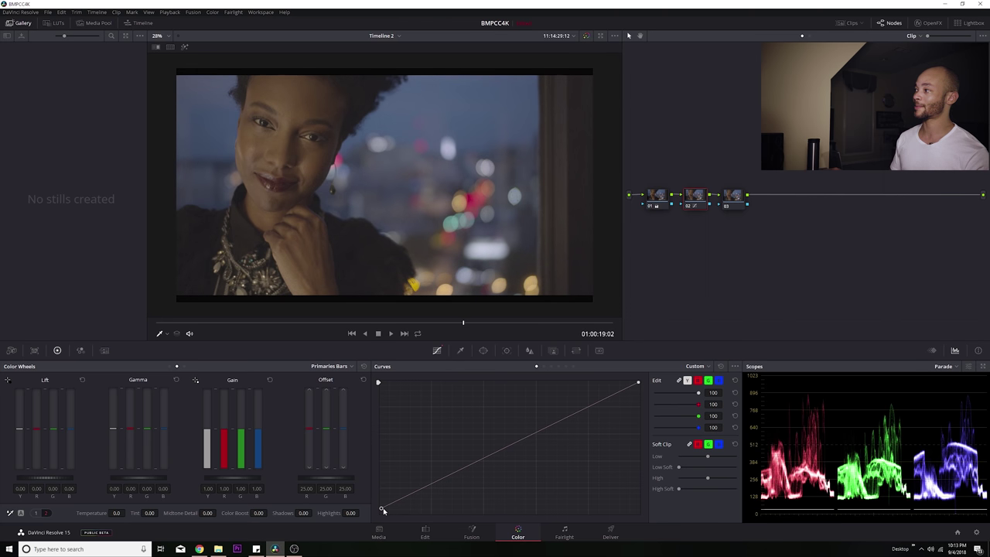
# - Raise node 03's saturation from 50.00 to 62.20 to warm the skin tones
pyautogui.click(732, 199)
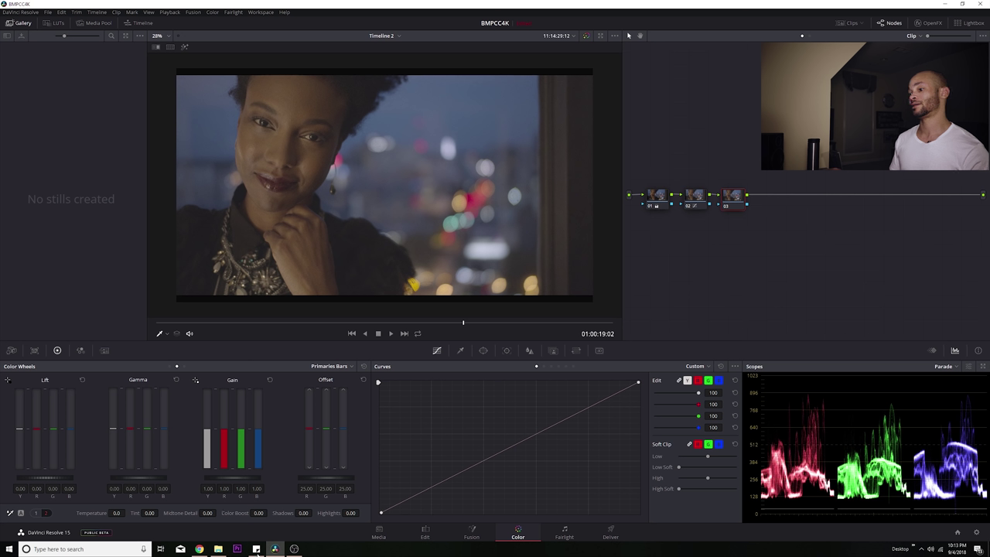
pyautogui.click(36, 512)
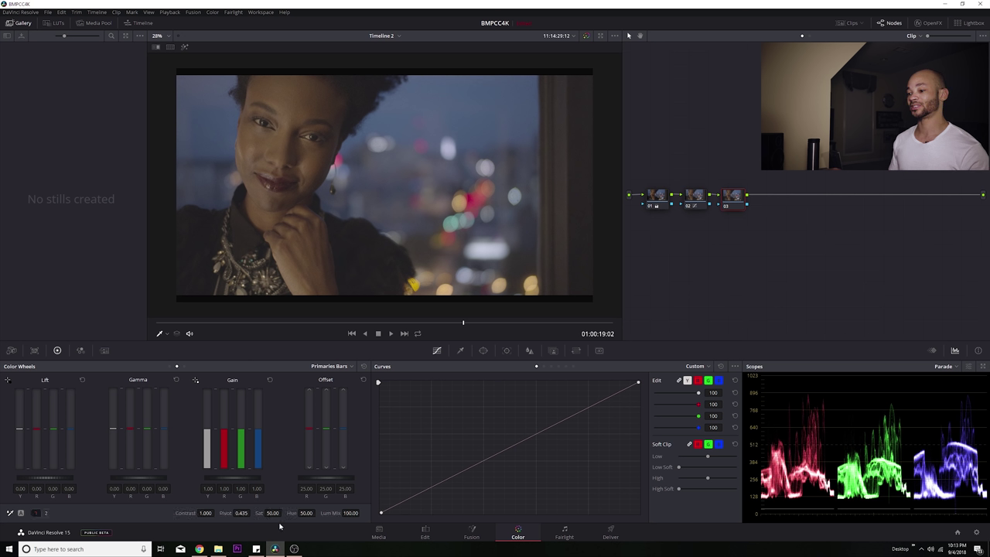
pyautogui.scroll(2, 283, 513)
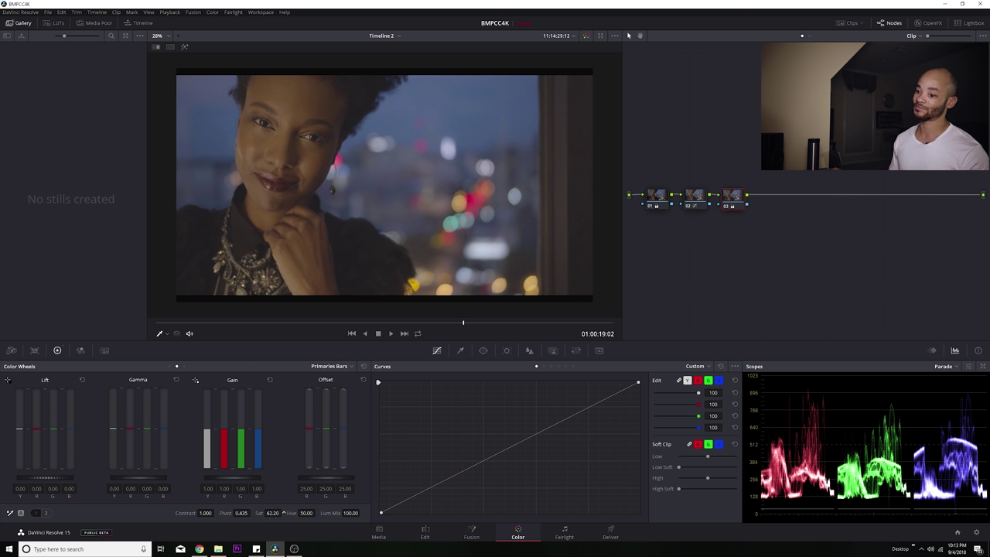
pyautogui.rightClick(736, 197)
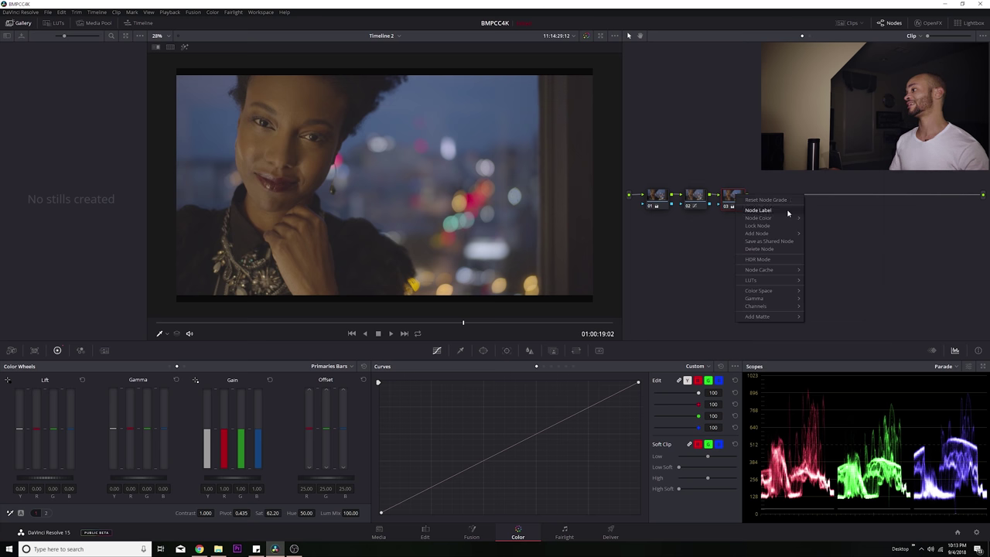
# - Add parallel node 05 alongside node 03, moving node 03 above the main line
pyautogui.moveTo(791, 234)
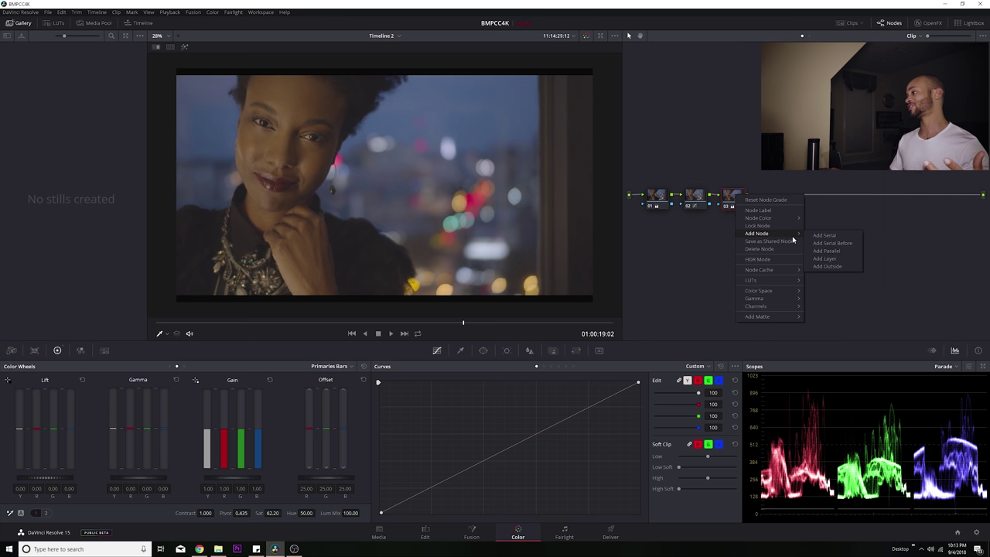
pyautogui.click(835, 251)
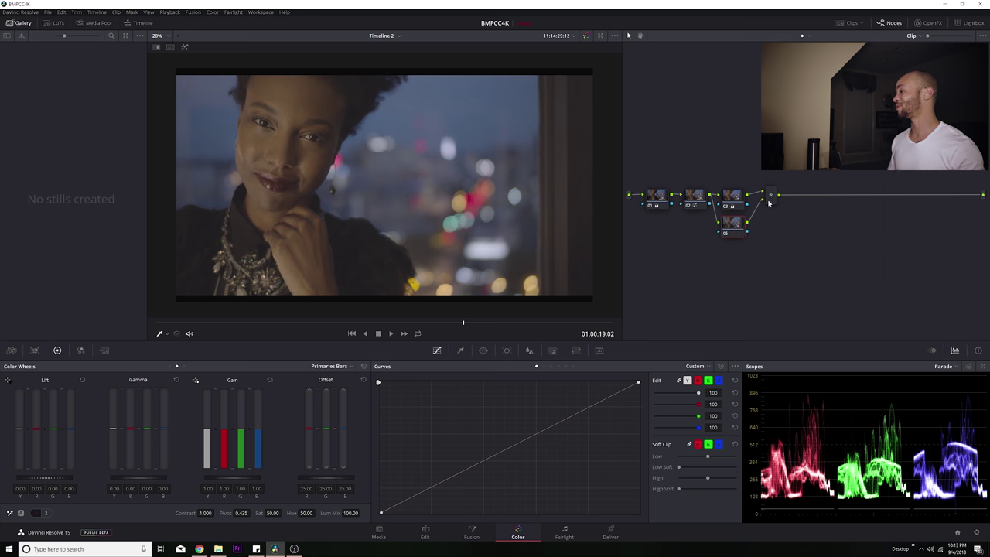
pyautogui.moveTo(740, 197); pyautogui.dragTo(742, 190)
pyautogui.click(739, 224)
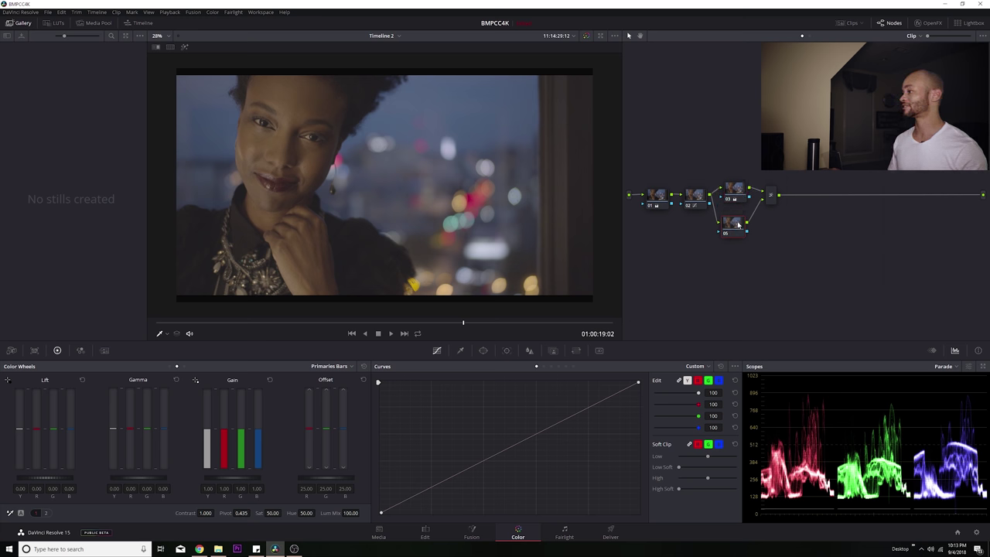
# - Make node 05 monochrome in the RGB Mixer with red 0.36, green 0.20, blue 0.09
pyautogui.click(81, 350)
pyautogui.click(261, 513)
pyautogui.click(58, 351)
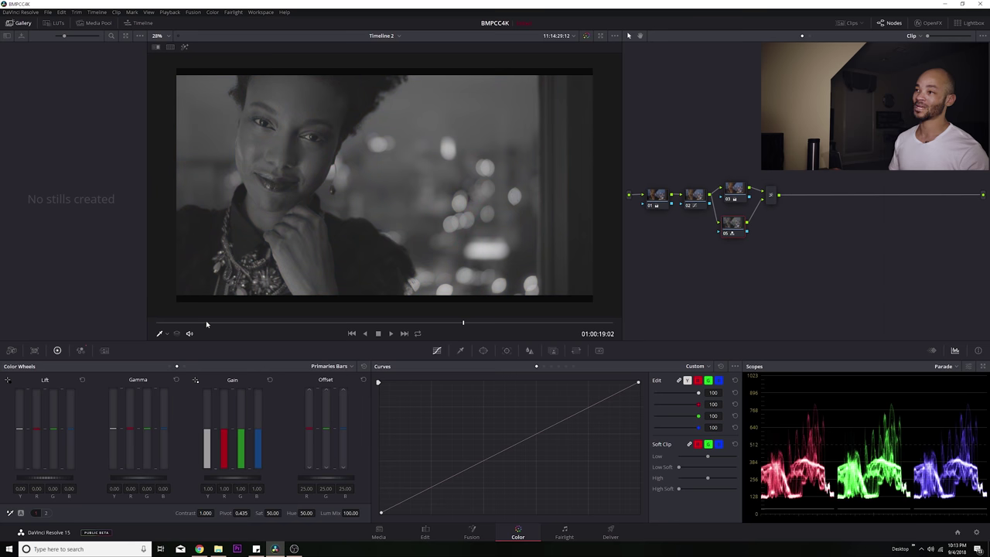
pyautogui.click(80, 351)
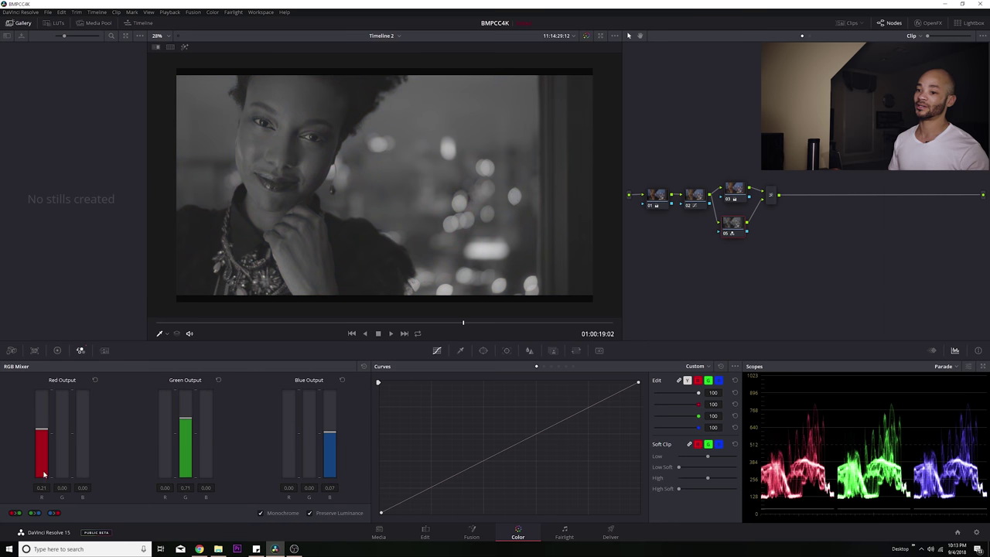
pyautogui.moveTo(42, 434); pyautogui.dragTo(47, 426)
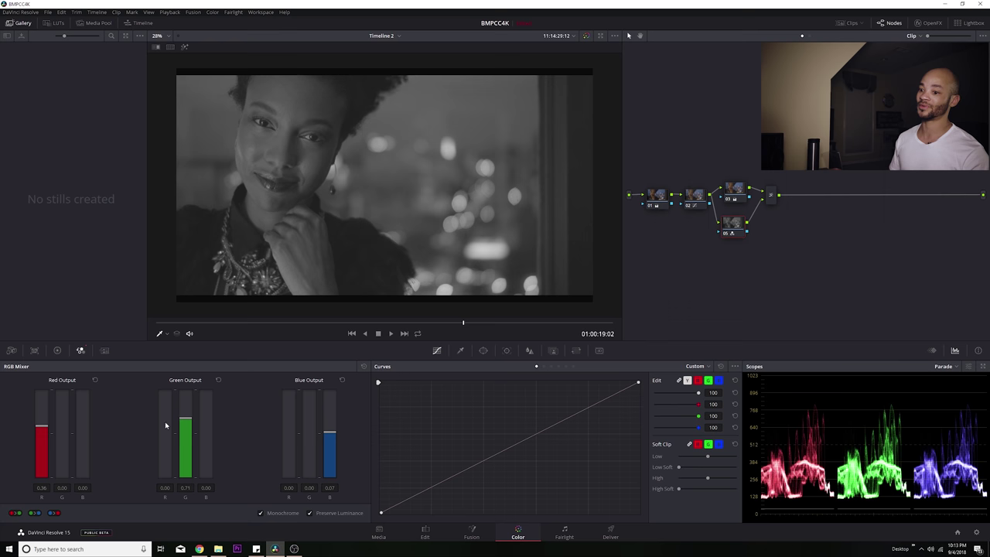
pyautogui.moveTo(184, 421); pyautogui.dragTo(184, 429)
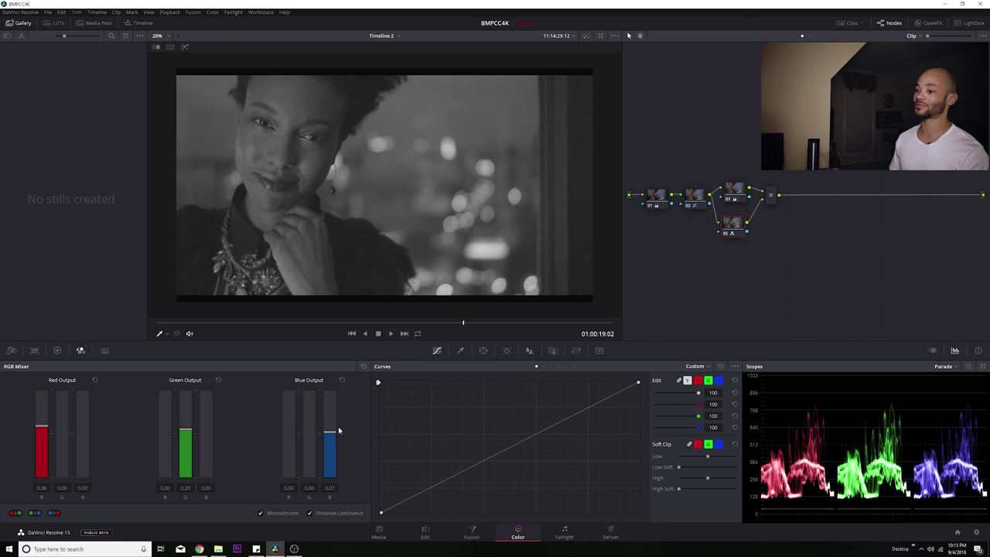
pyautogui.moveTo(331, 435); pyautogui.dragTo(334, 439)
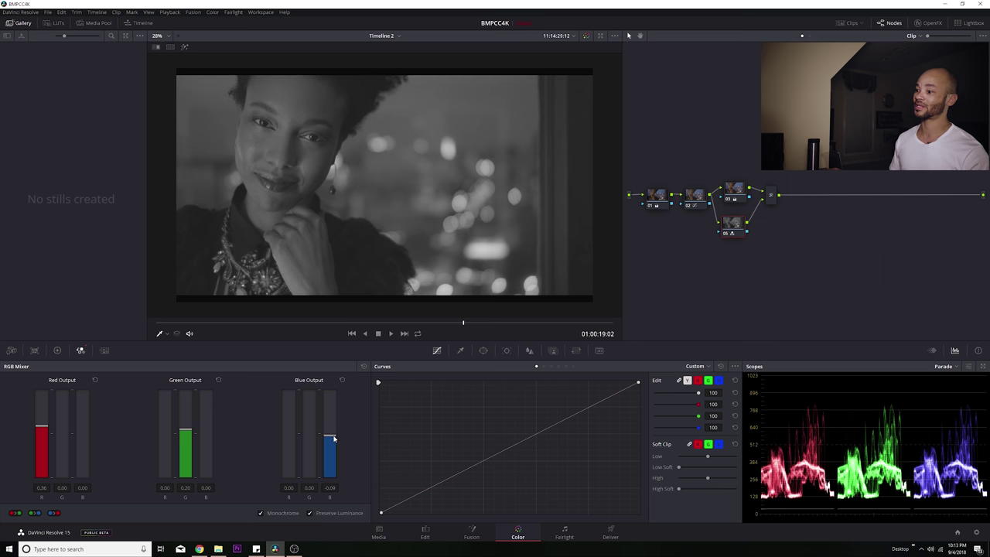
pyautogui.rightClick(772, 194)
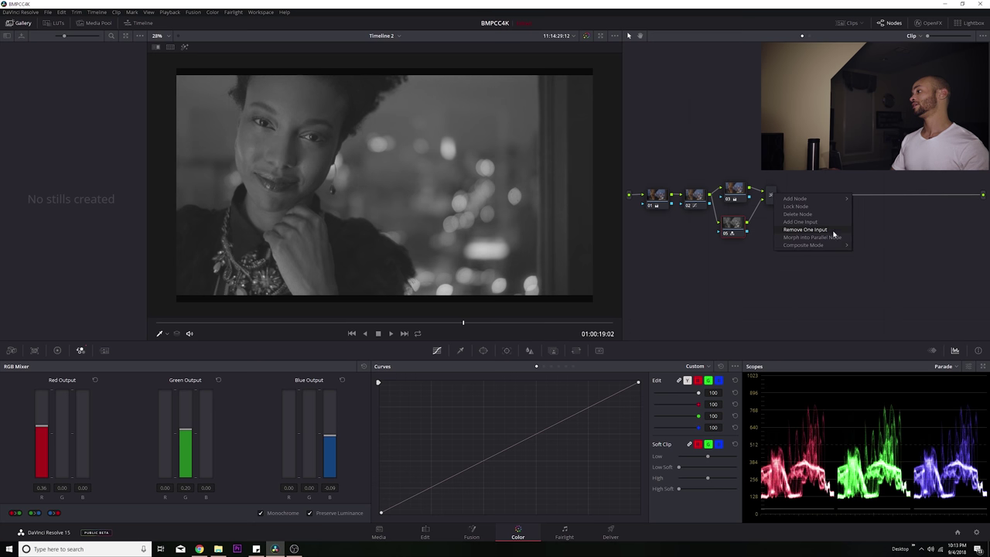
# - Blend the monochrome layer in Softlight mode and bring up node 03's second primaries page
pyautogui.moveTo(823, 244)
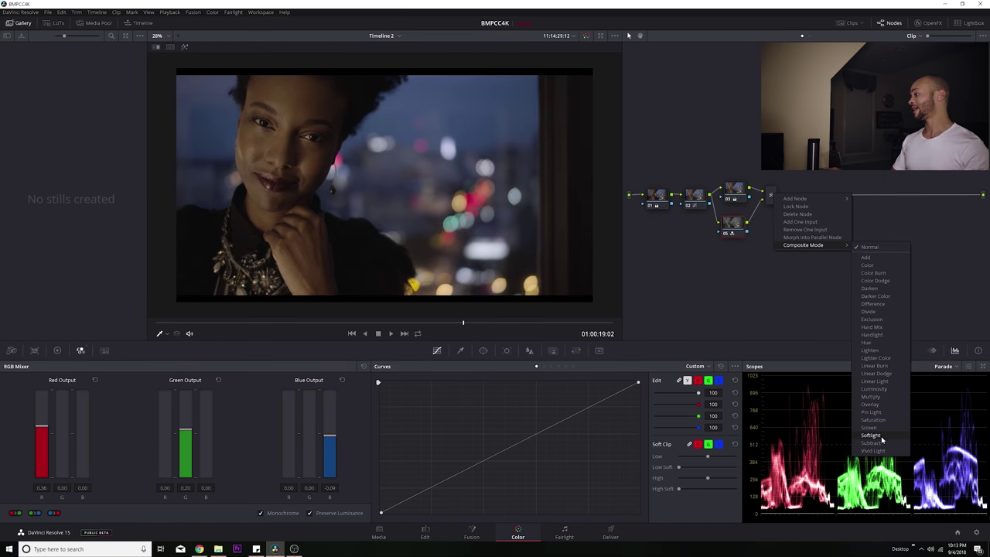
pyautogui.click(882, 438)
pyautogui.click(735, 194)
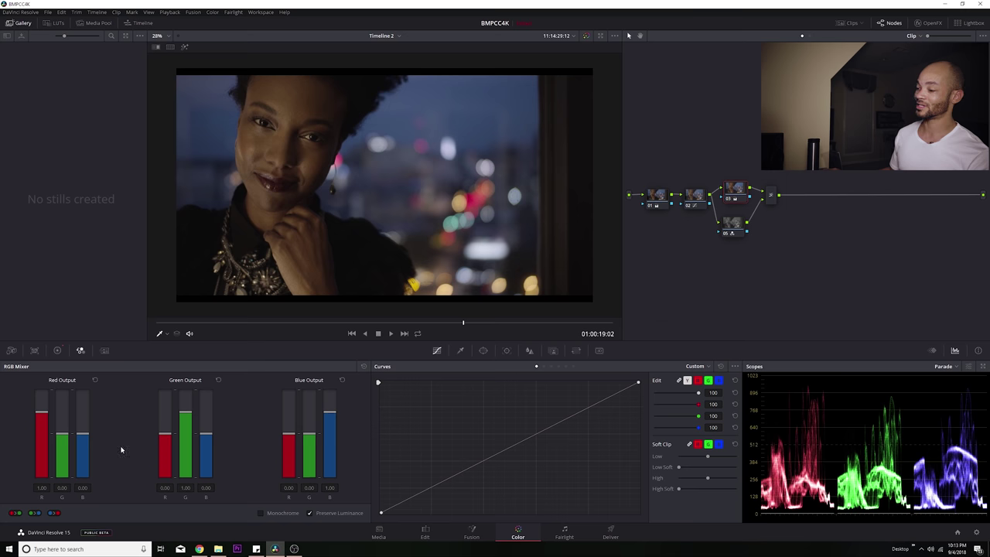
pyautogui.click(57, 351)
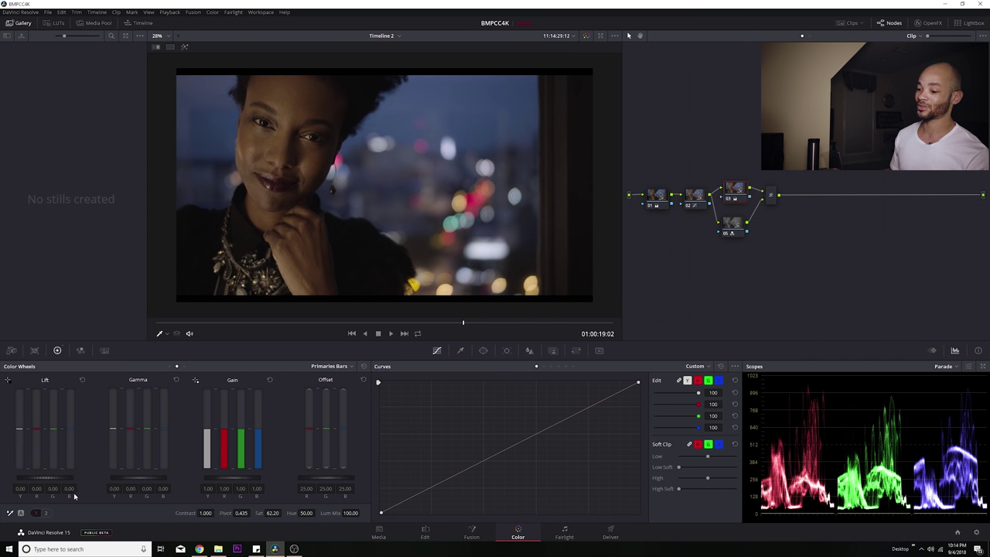
pyautogui.click(46, 513)
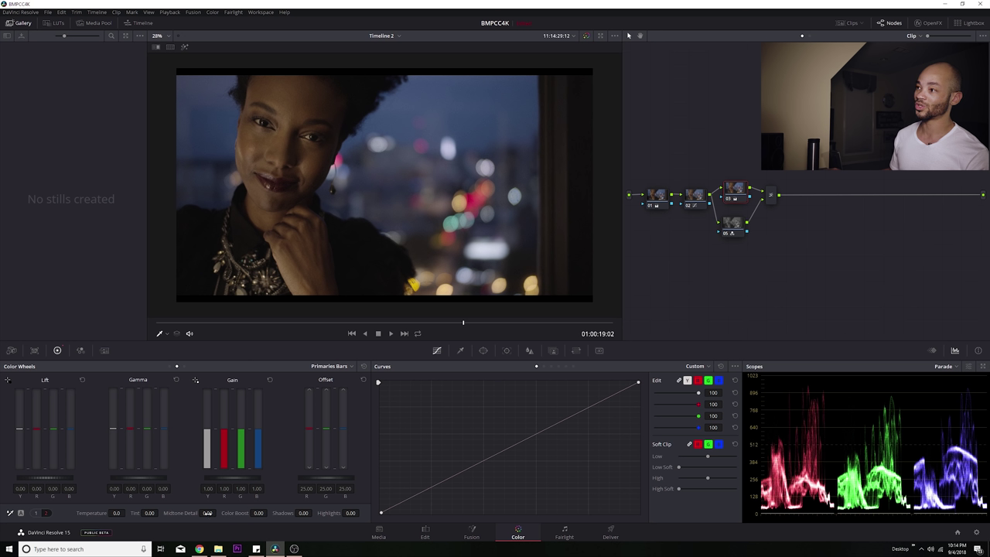
# - Try several Midtone Detail values on node 03, settling around -93.50 to soften skin
pyautogui.moveTo(208, 513); pyautogui.dragTo(155, 512)
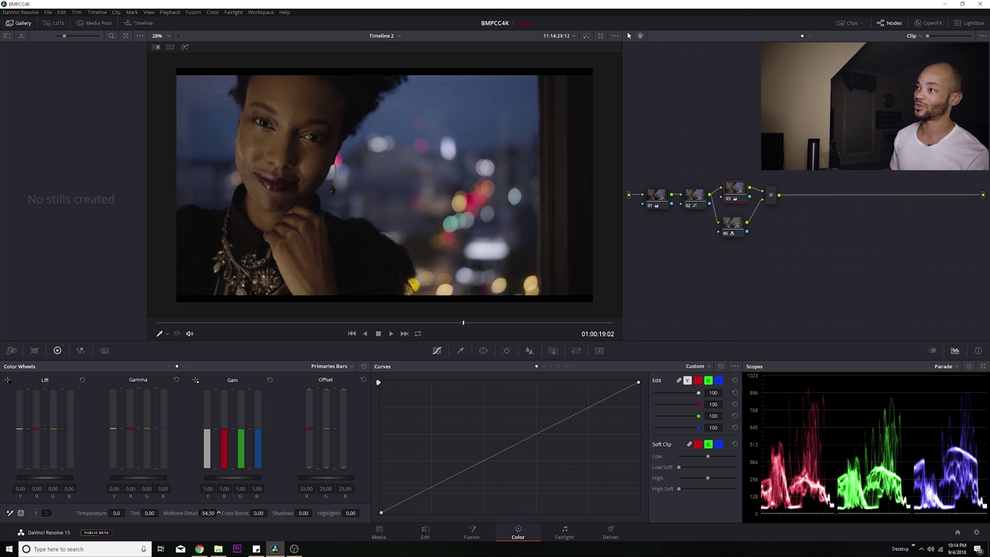
pyautogui.moveTo(207, 513); pyautogui.dragTo(325, 513)
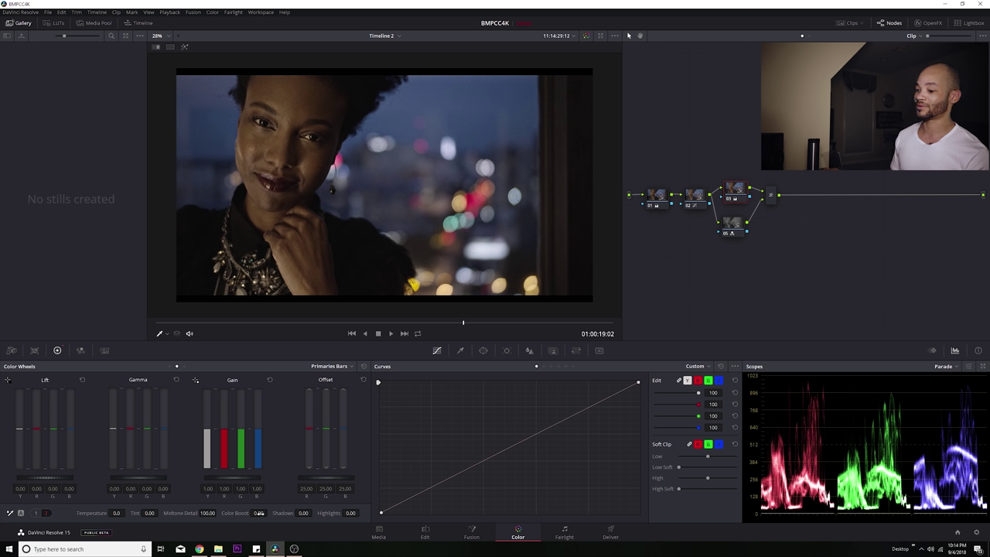
pyautogui.moveTo(207, 513); pyautogui.dragTo(219, 512)
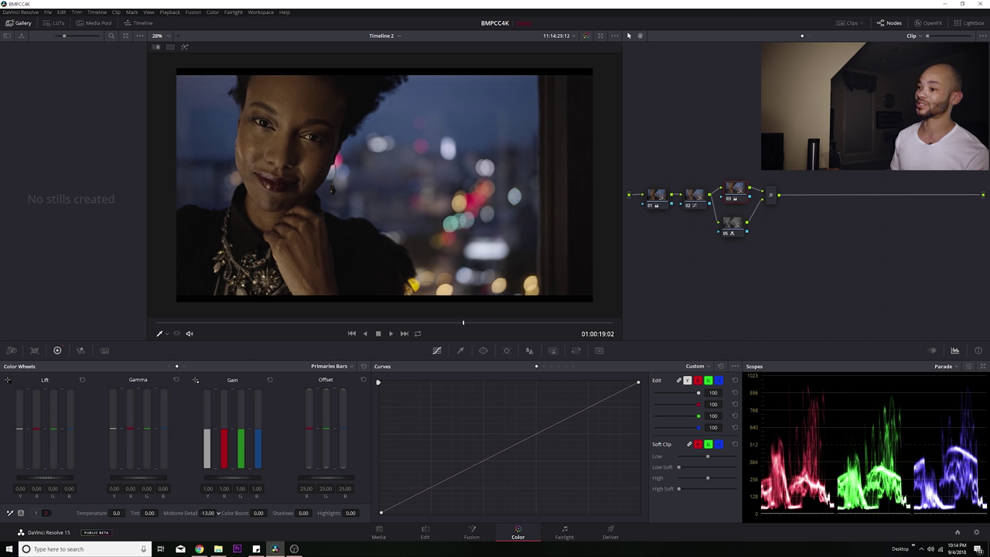
pyautogui.doubleClick(207, 513)
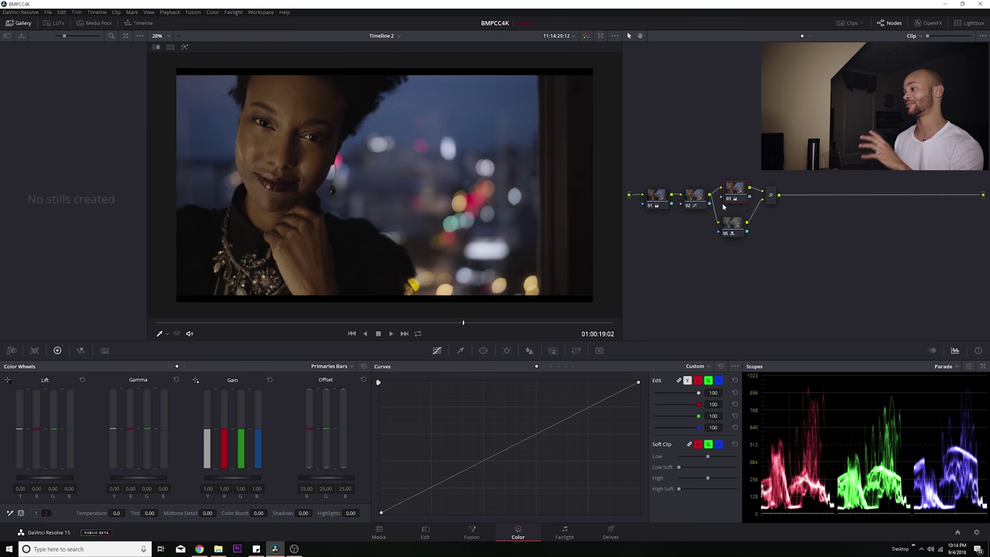
pyautogui.moveTo(207, 512); pyautogui.dragTo(179, 513)
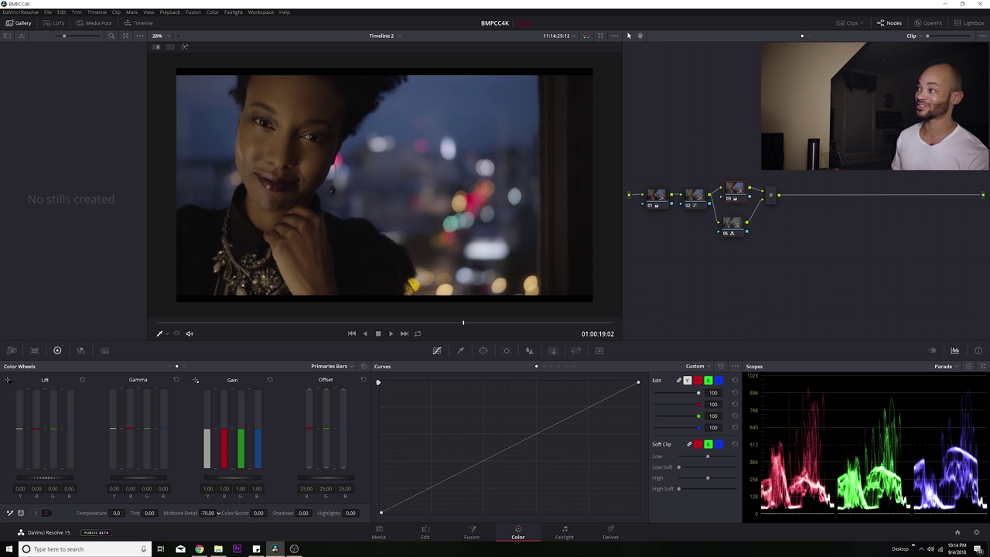
pyautogui.moveTo(207, 513); pyautogui.dragTo(206, 512)
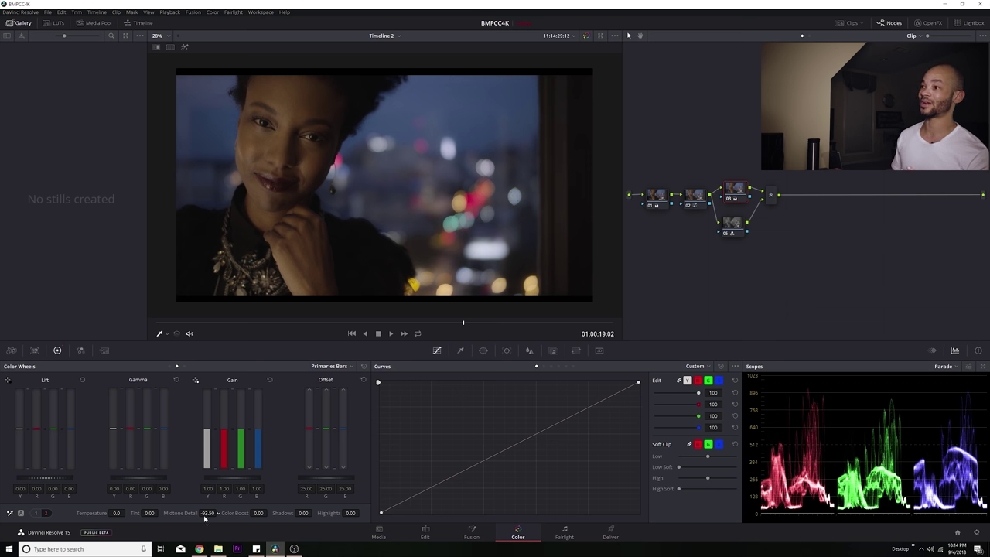
# - Add node 06 after the mixer with a parallel node 08 beside it
pyautogui.click(775, 195)
pyautogui.hotkey('alt', 's')
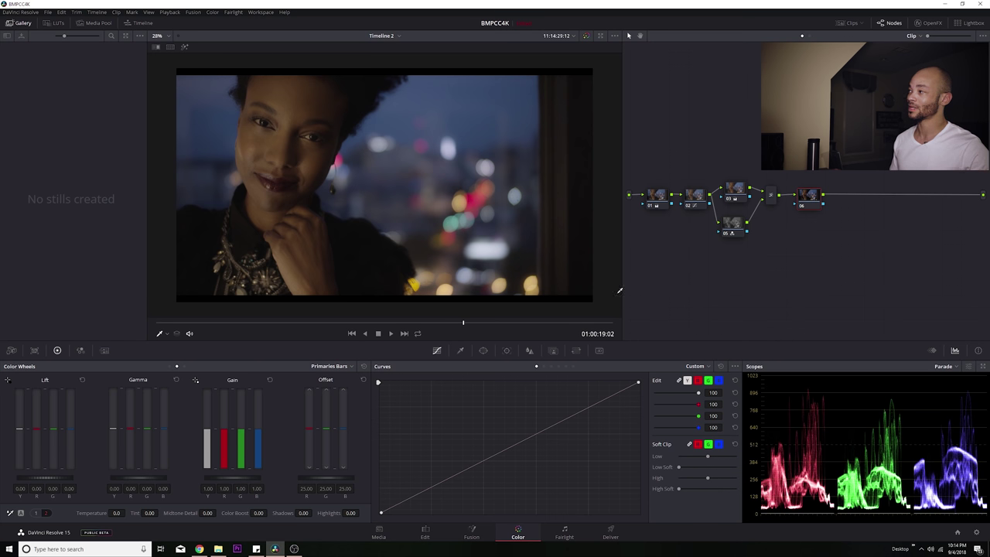
pyautogui.rightClick(809, 197)
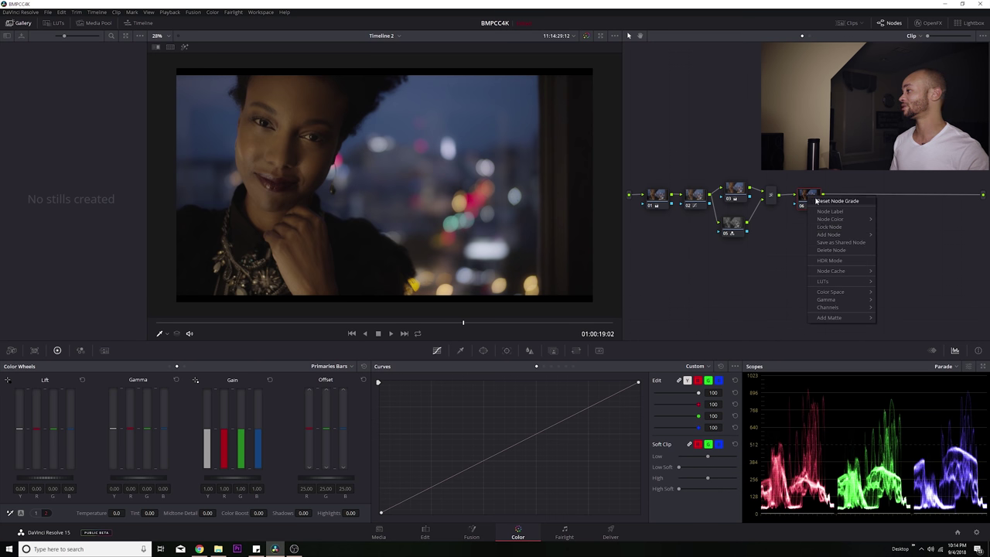
pyautogui.moveTo(832, 235)
pyautogui.click(898, 252)
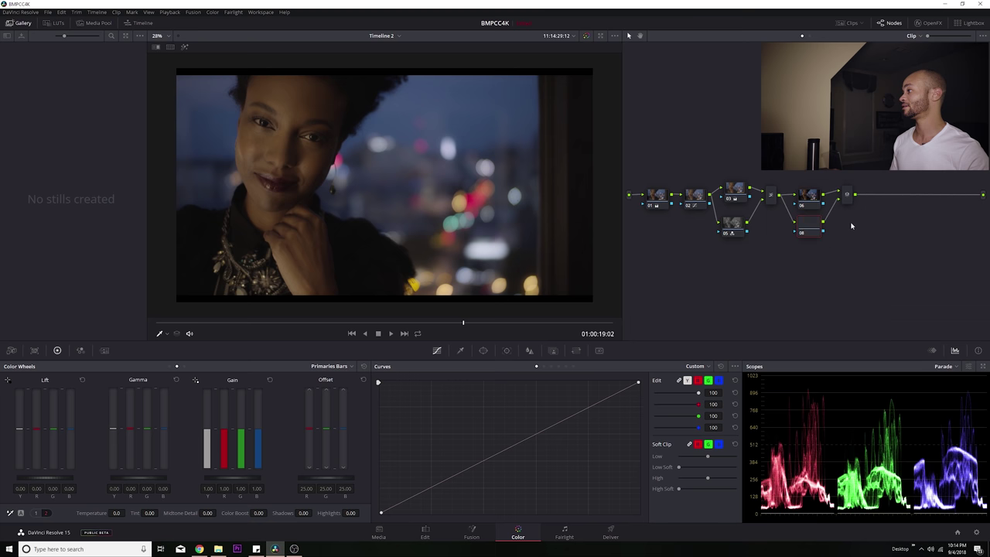
# - Draw a closed Curve mask on node 06 tracing around the woman's face
pyautogui.click(810, 197)
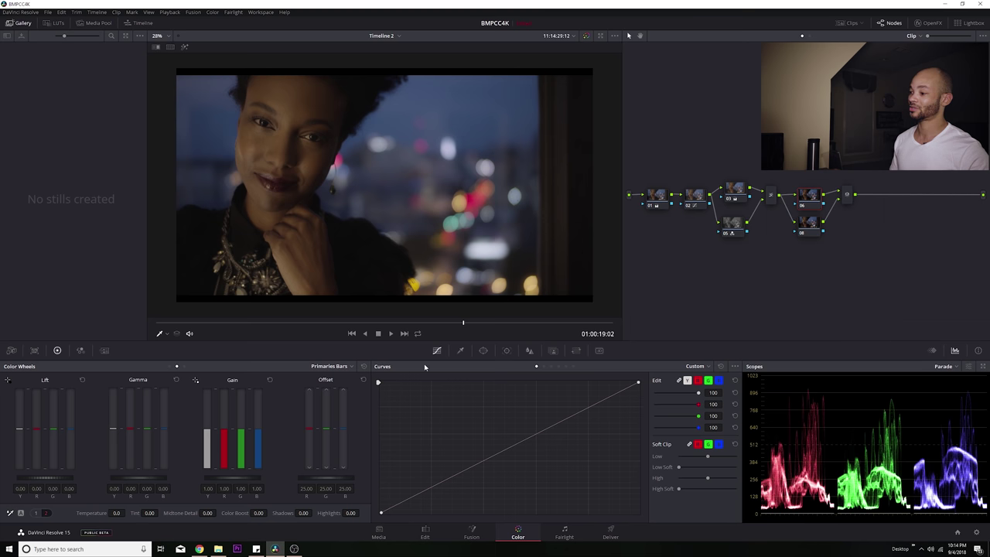
pyautogui.click(483, 350)
pyautogui.click(388, 465)
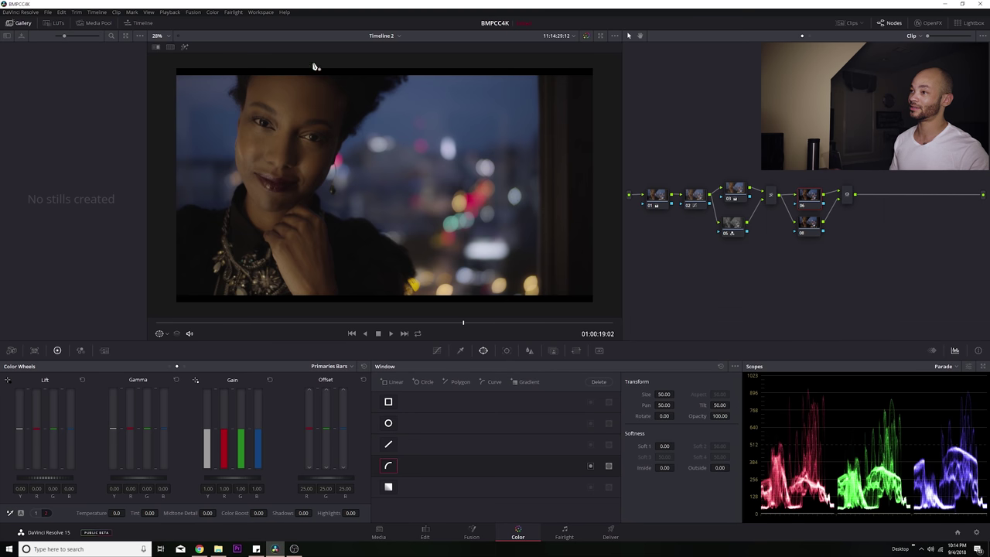
pyautogui.click(290, 71)
pyautogui.click(326, 83)
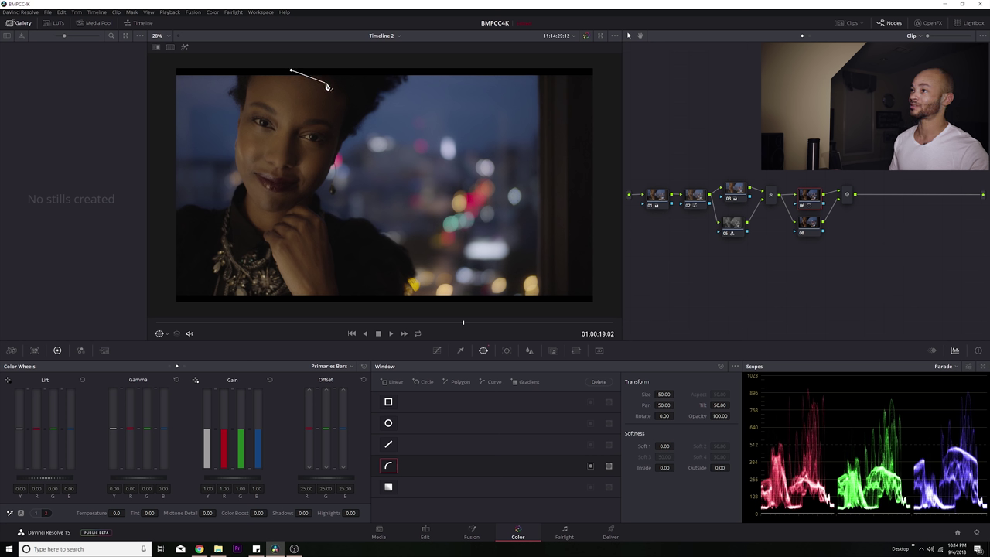
pyautogui.click(337, 131)
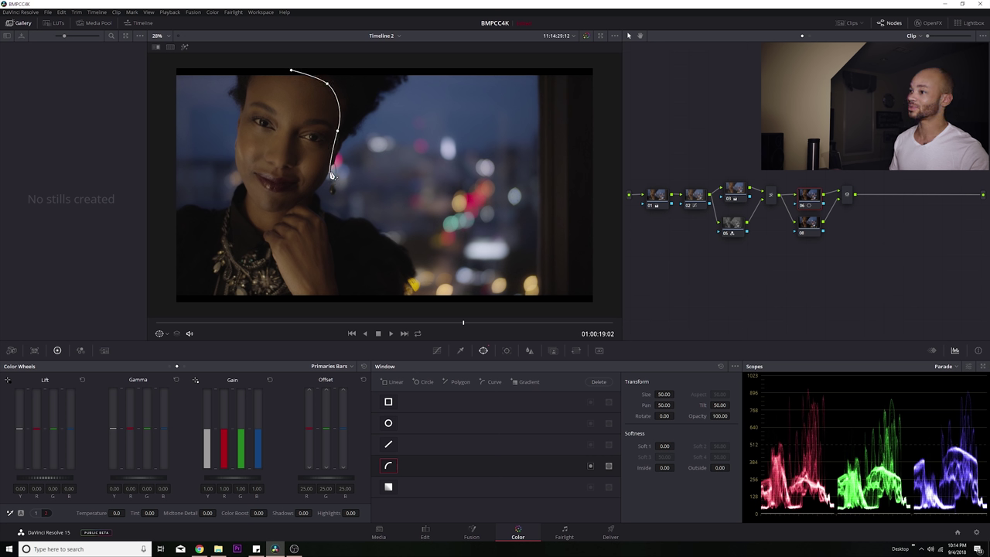
pyautogui.click(320, 184)
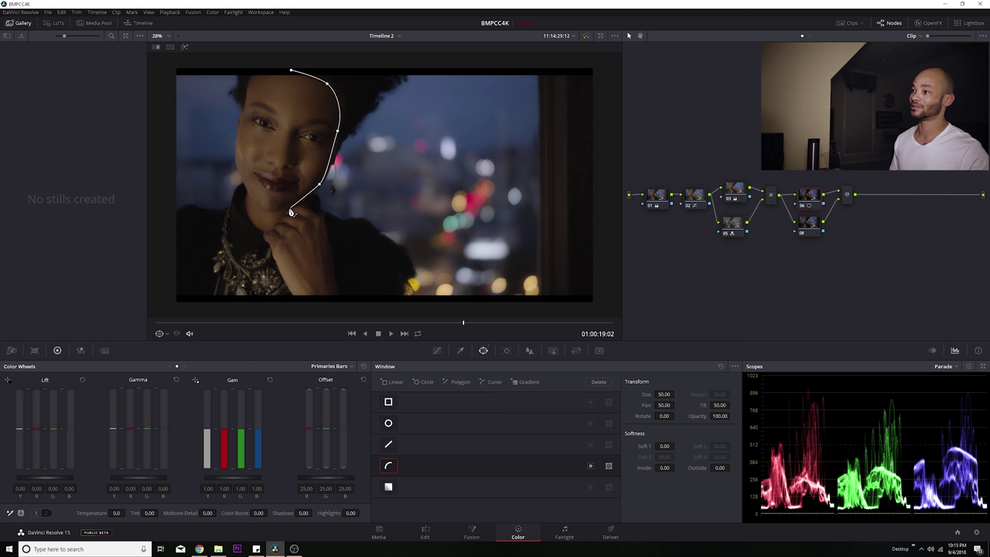
pyautogui.click(278, 208)
pyautogui.click(259, 202)
pyautogui.click(237, 160)
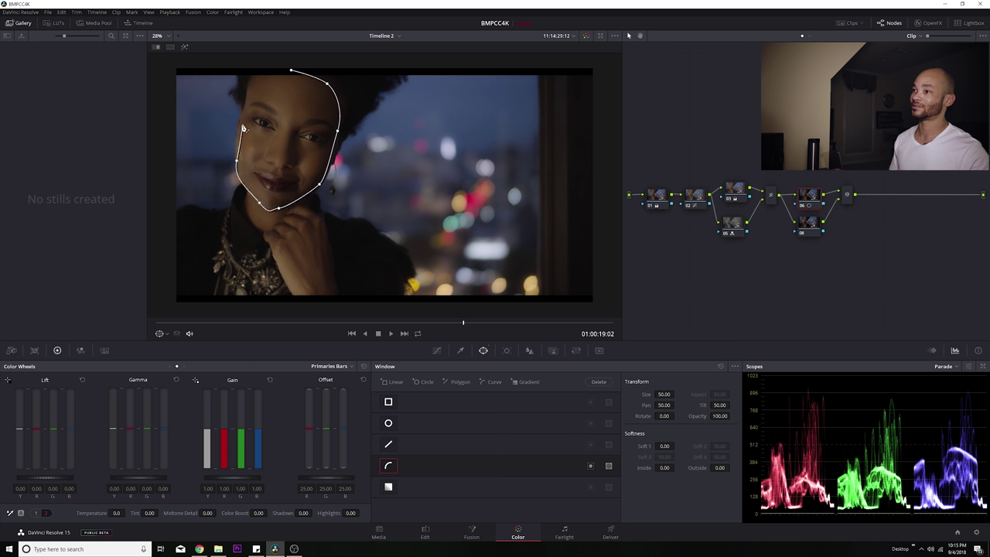
pyautogui.click(249, 80)
pyautogui.click(294, 72)
# - Soften the face mask edge to 2.32 while previewing only the masked area
pyautogui.click(184, 46)
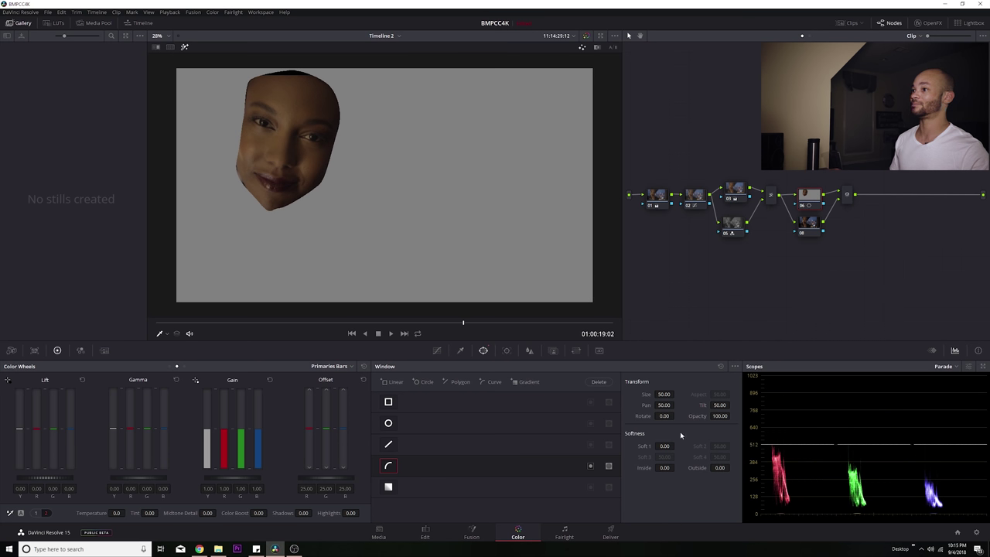
pyautogui.moveTo(664, 445); pyautogui.dragTo(678, 446)
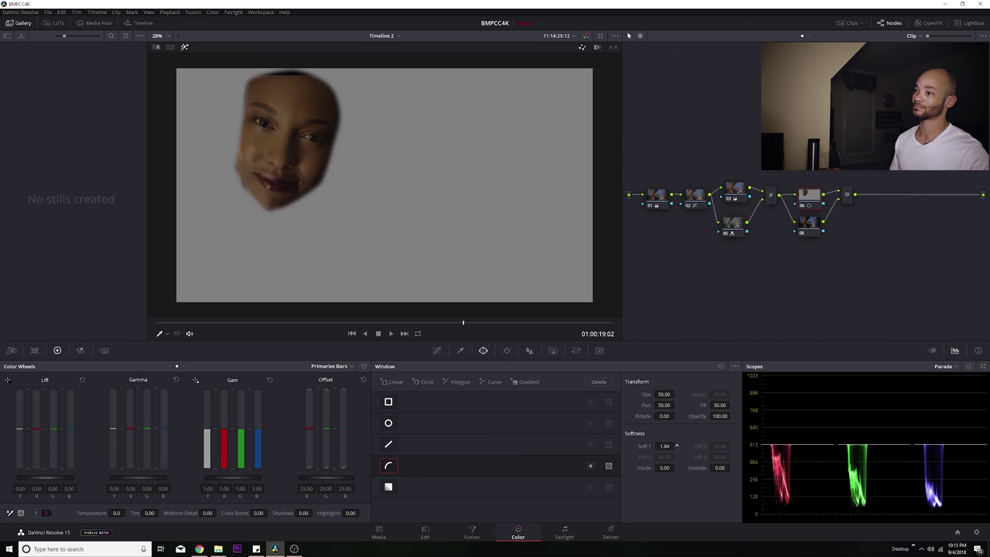
pyautogui.click(184, 46)
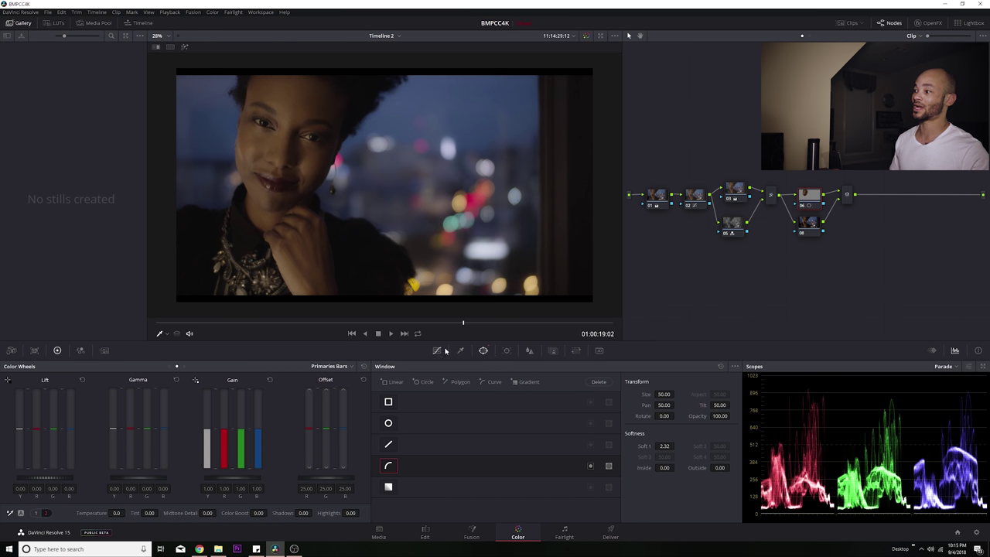
pyautogui.click(527, 352)
pyautogui.click(528, 351)
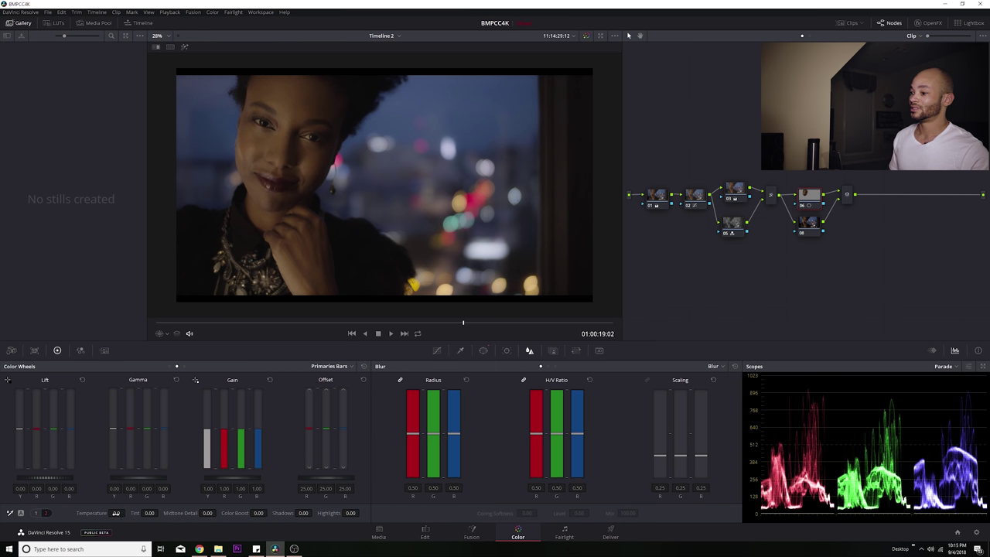
pyautogui.moveTo(207, 513); pyautogui.dragTo(193, 513)
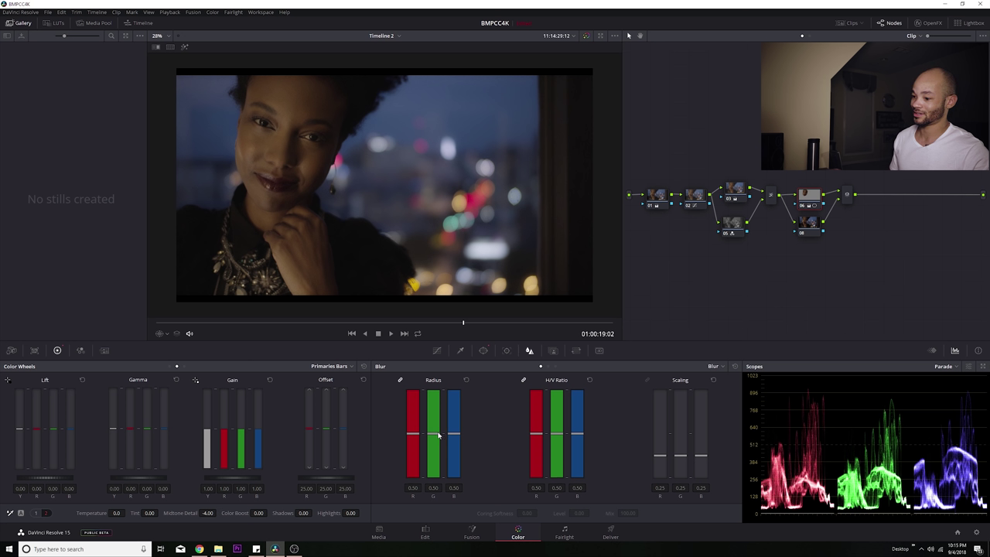
pyautogui.moveTo(437, 436); pyautogui.dragTo(439, 437)
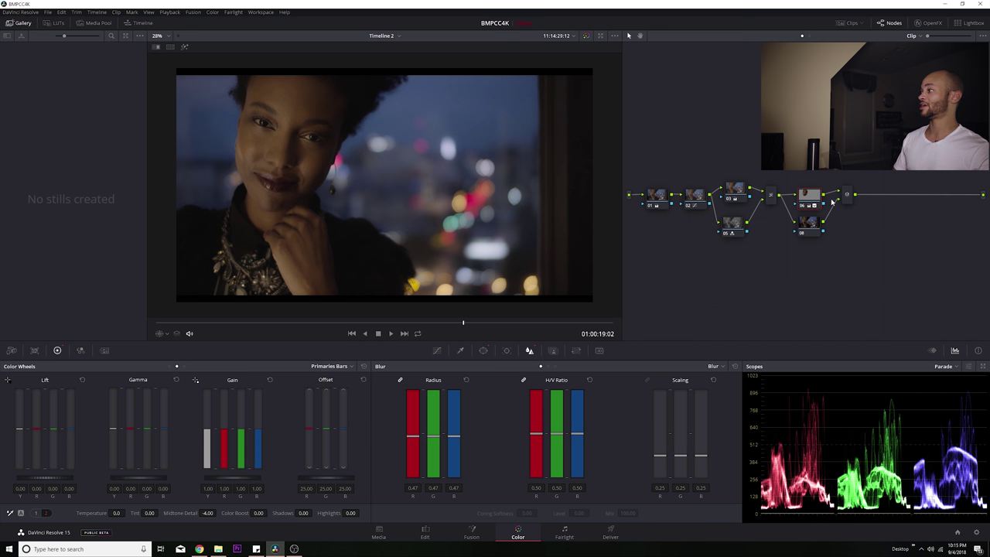
pyautogui.click(802, 206)
pyautogui.click(802, 208)
pyautogui.click(802, 206)
pyautogui.click(803, 206)
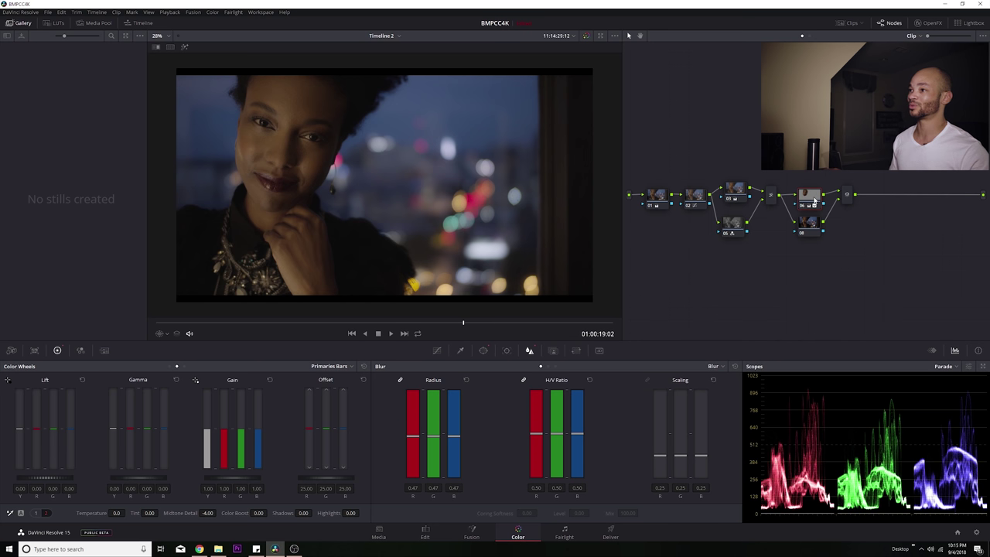
pyautogui.moveTo(814, 199)
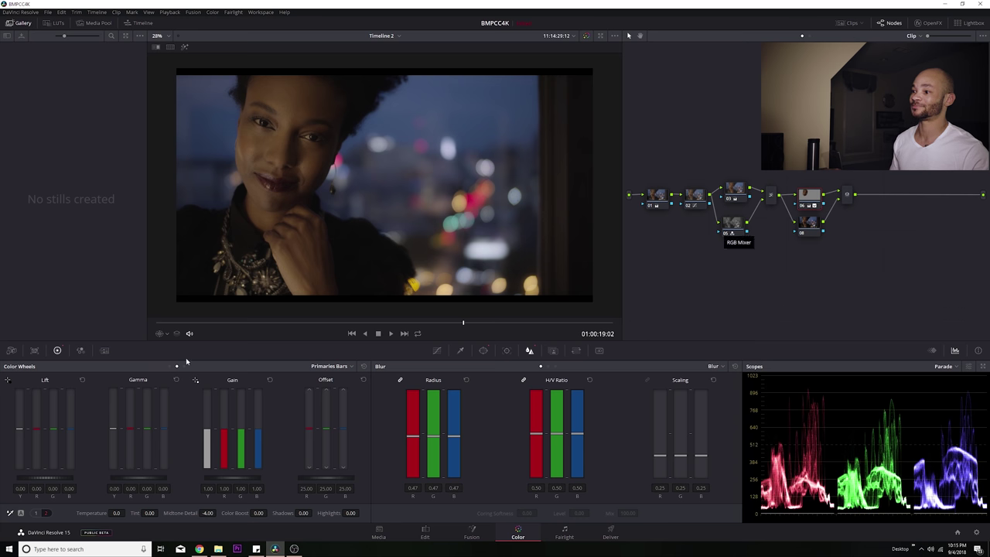
pyautogui.click(79, 351)
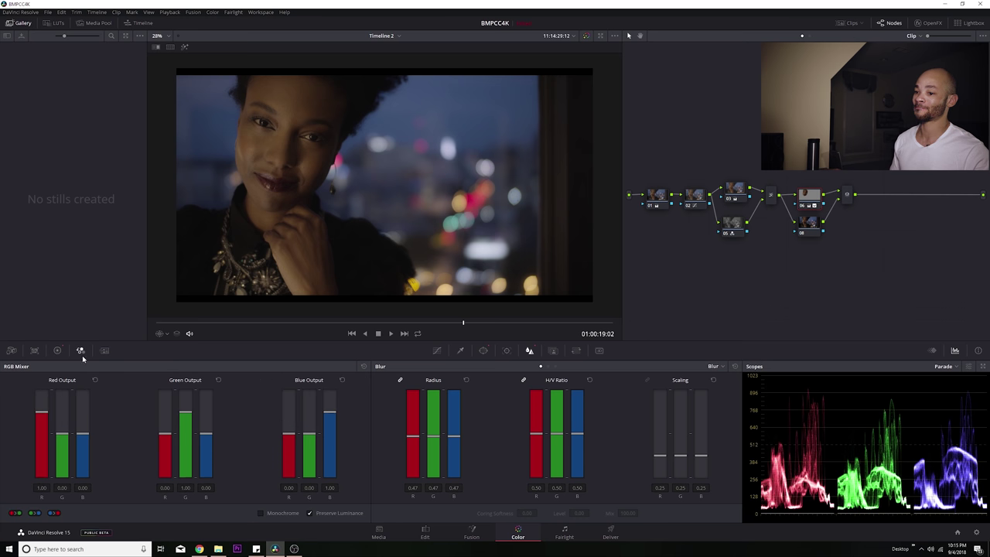
# - Switch node 06's wheels to Log, tinting midtones to -0.02/0.00/0.07 and highlights to -0.10/0.00/0.31
pyautogui.click(56, 350)
pyautogui.click(327, 394)
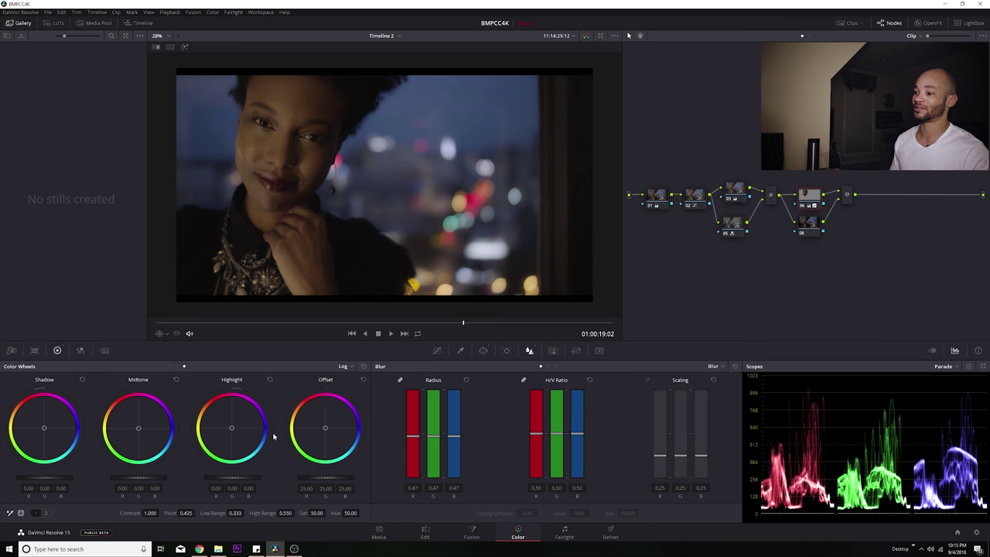
pyautogui.moveTo(230, 430); pyautogui.dragTo(232, 427)
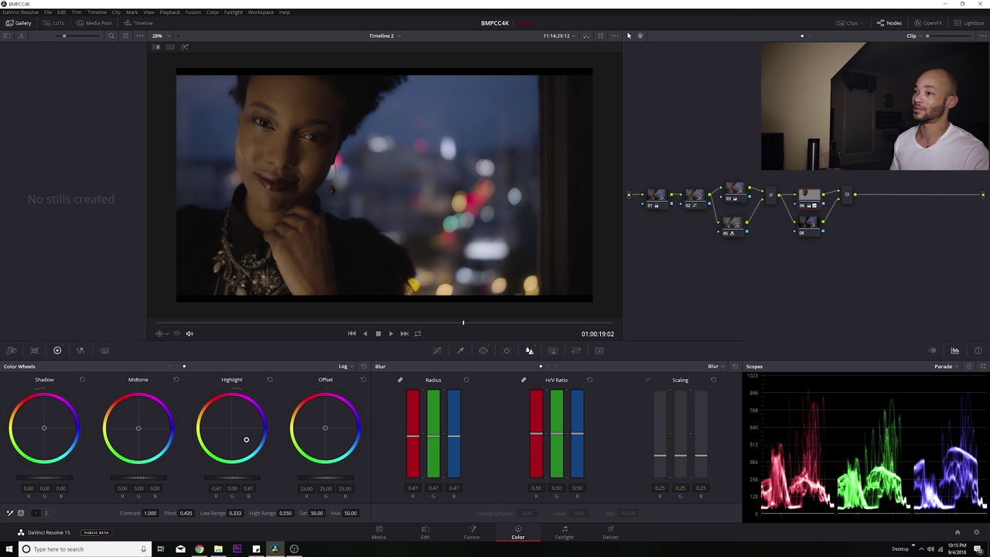
pyautogui.moveTo(246, 438); pyautogui.dragTo(234, 432)
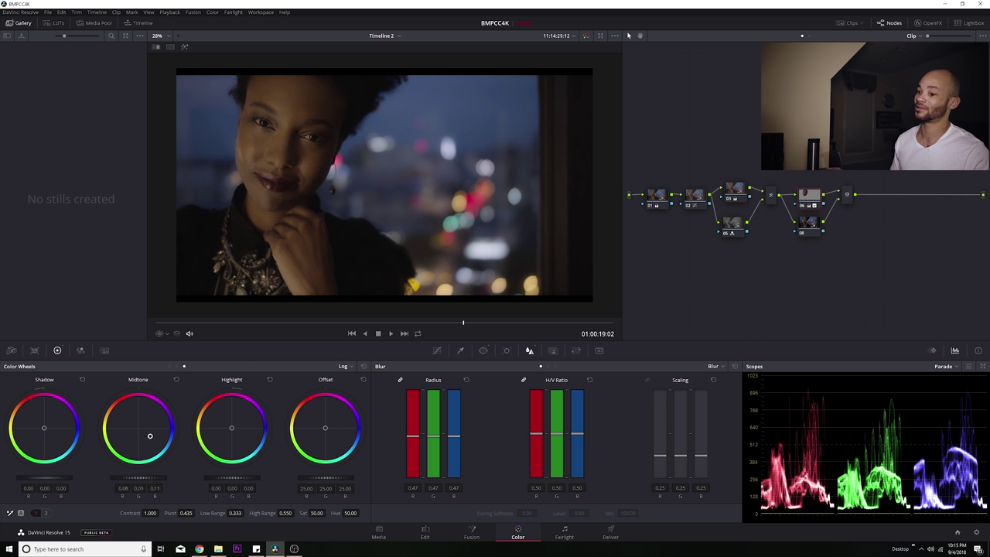
pyautogui.moveTo(163, 447); pyautogui.dragTo(148, 431)
pyautogui.moveTo(233, 429); pyautogui.dragTo(239, 431)
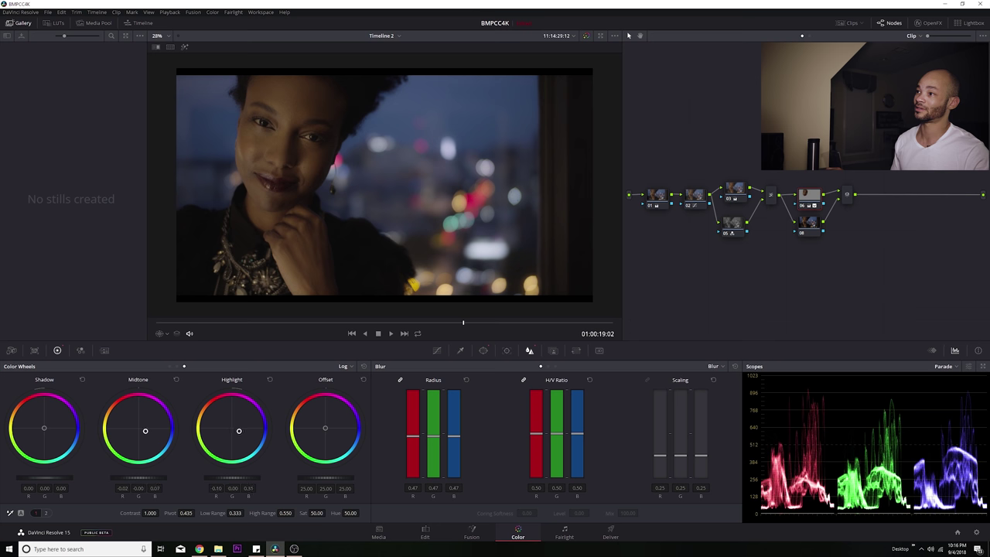
pyautogui.click(804, 224)
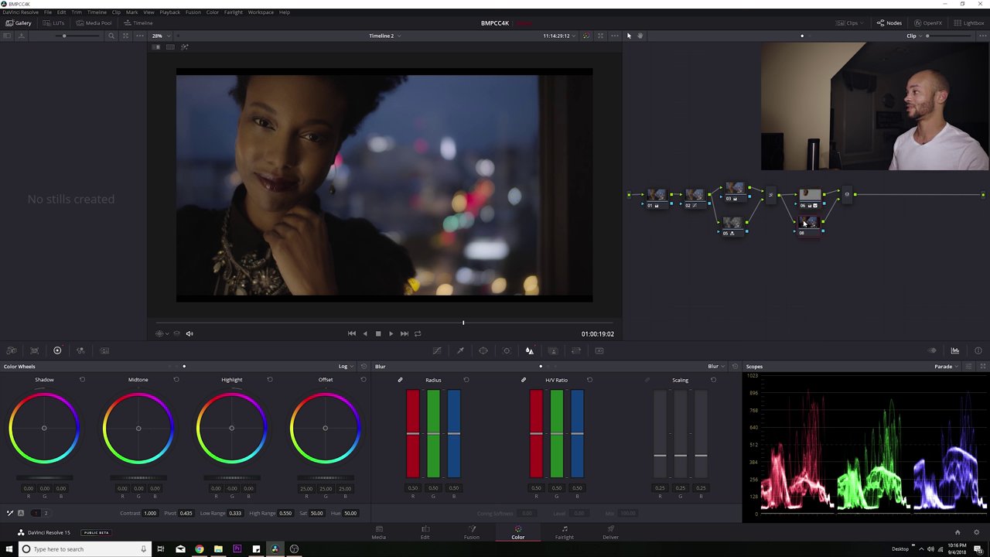
# - Add a Circle window over the face, enlarge it, and feather Soft 1 to about 50.27
pyautogui.click(483, 351)
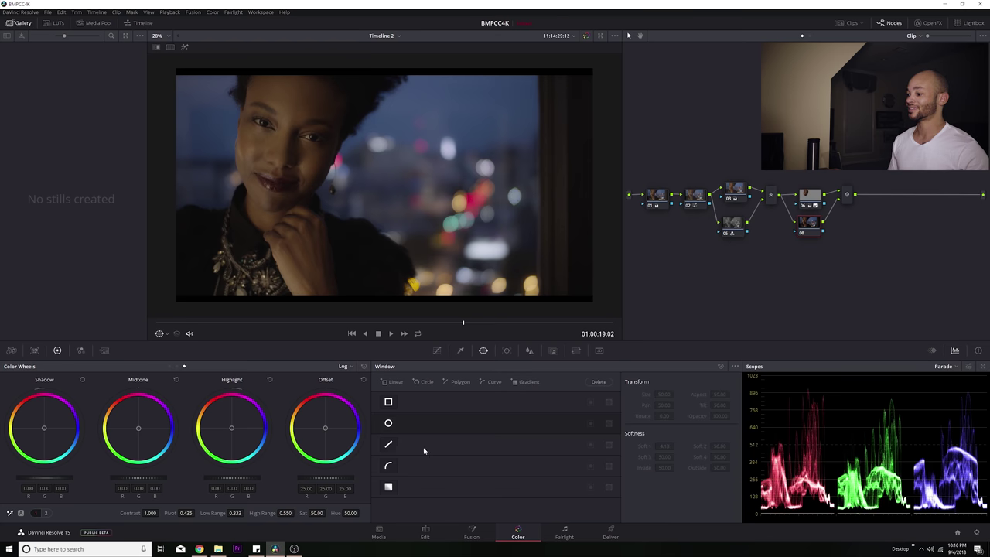
pyautogui.click(388, 423)
pyautogui.moveTo(395, 189); pyautogui.dragTo(284, 147)
pyautogui.scroll(-1, 332, 183)
pyautogui.moveTo(335, 188); pyautogui.dragTo(447, 306)
pyautogui.moveTo(676, 446); pyautogui.dragTo(766, 379)
pyautogui.moveTo(666, 446); pyautogui.dragTo(651, 446)
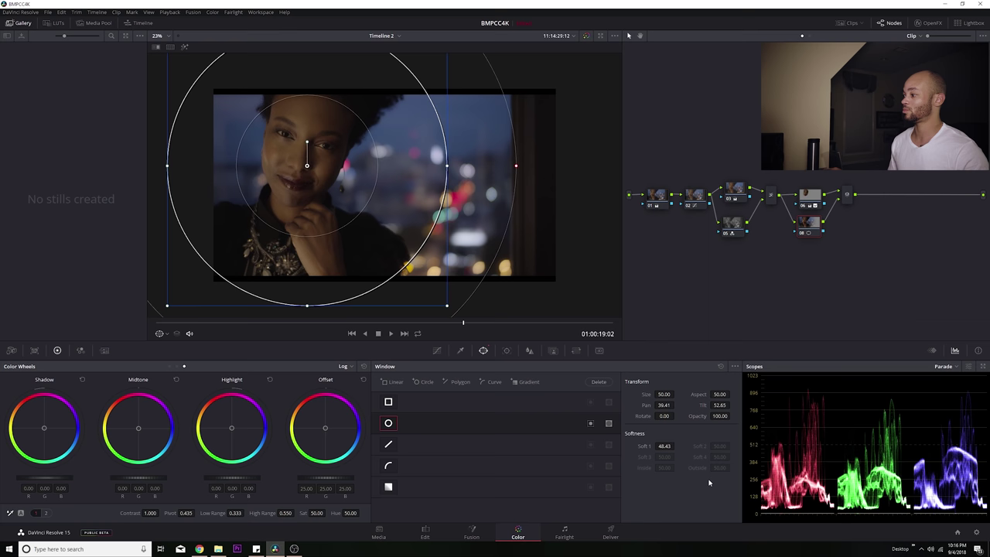
# - Fine-tune the circle's position and size, invert it, and switch to the primaries bars
pyautogui.moveTo(267, 232); pyautogui.dragTo(279, 227)
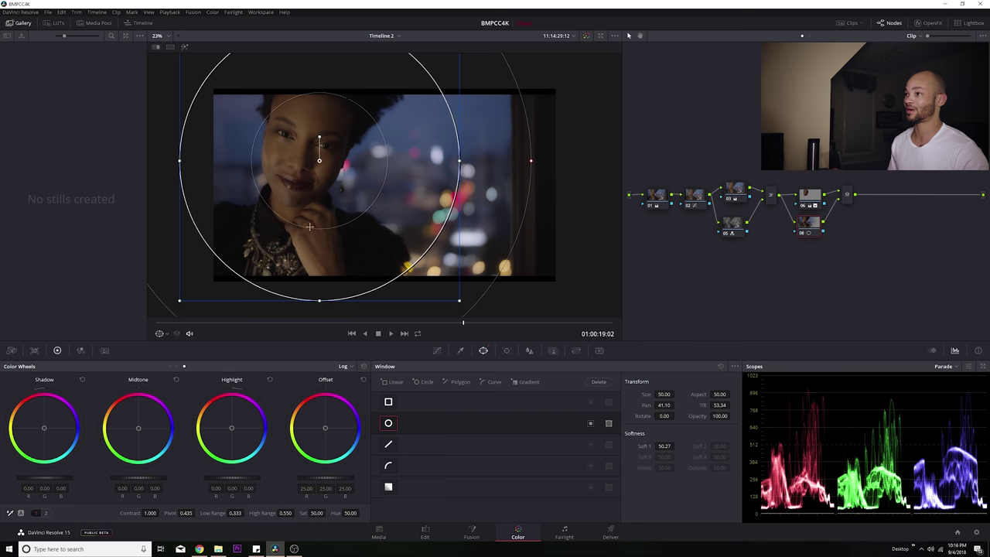
pyautogui.moveTo(453, 303); pyautogui.dragTo(465, 301)
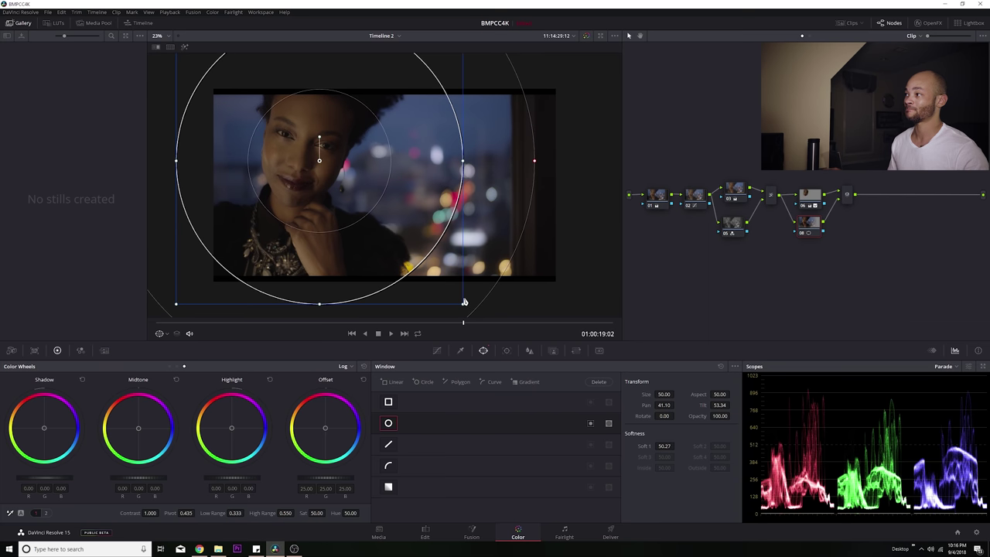
pyautogui.scroll(2, 554, 122)
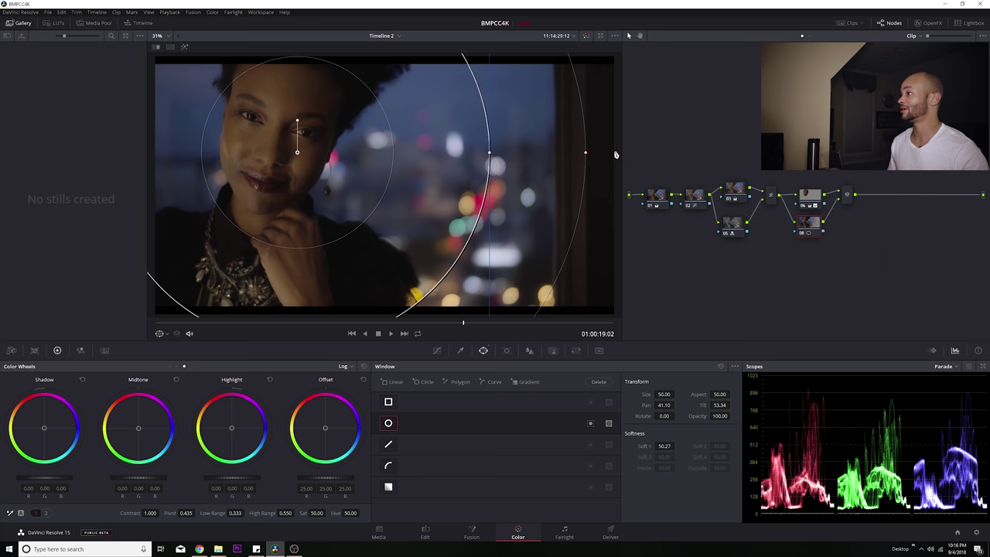
pyautogui.scroll(-2, 395, 215)
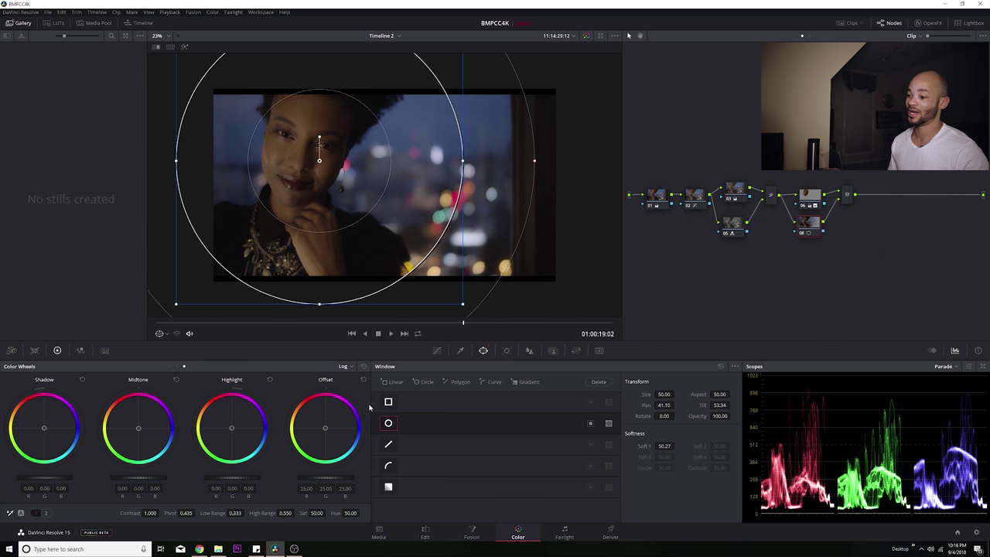
pyautogui.click(590, 423)
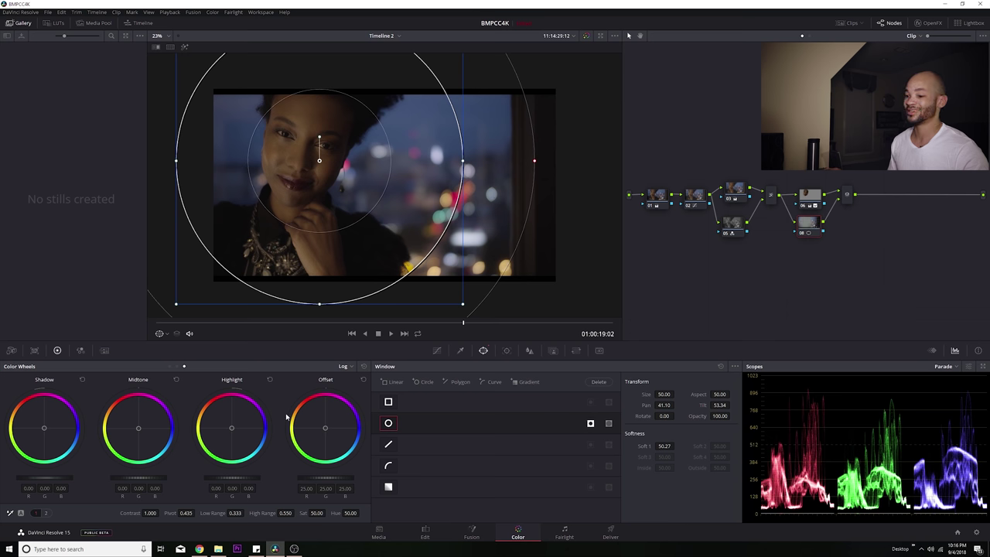
pyautogui.click(341, 367)
pyautogui.click(363, 385)
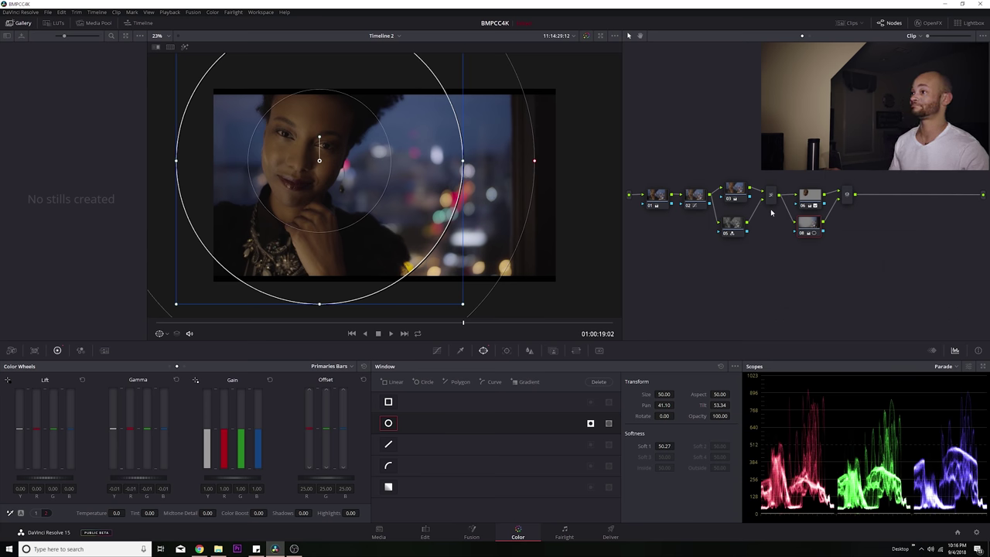
pyautogui.click(809, 195)
pyautogui.click(847, 195)
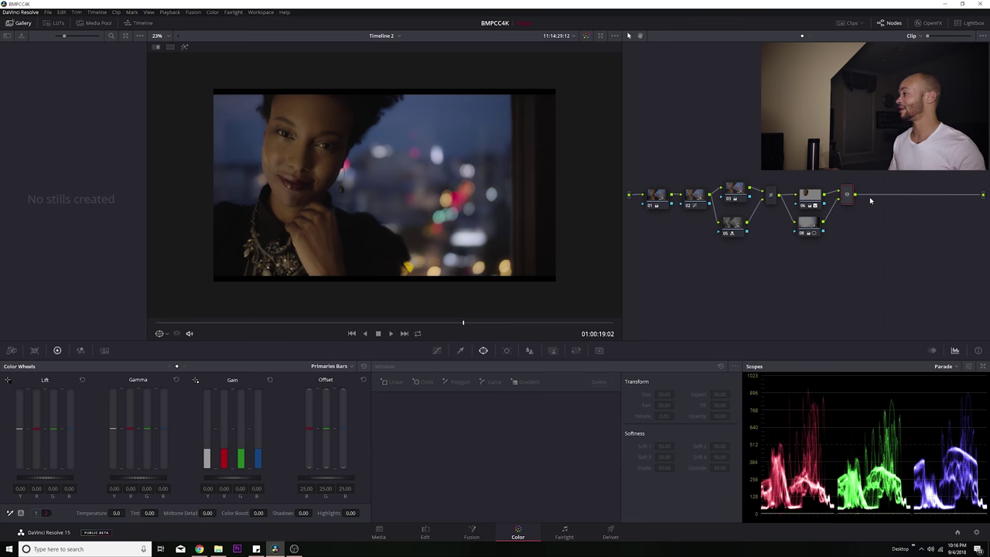
# - Add serial node 09 after the mixer and raise its contrast to 1.084 at pivot 0.435
pyautogui.hotkey('alt', 's')
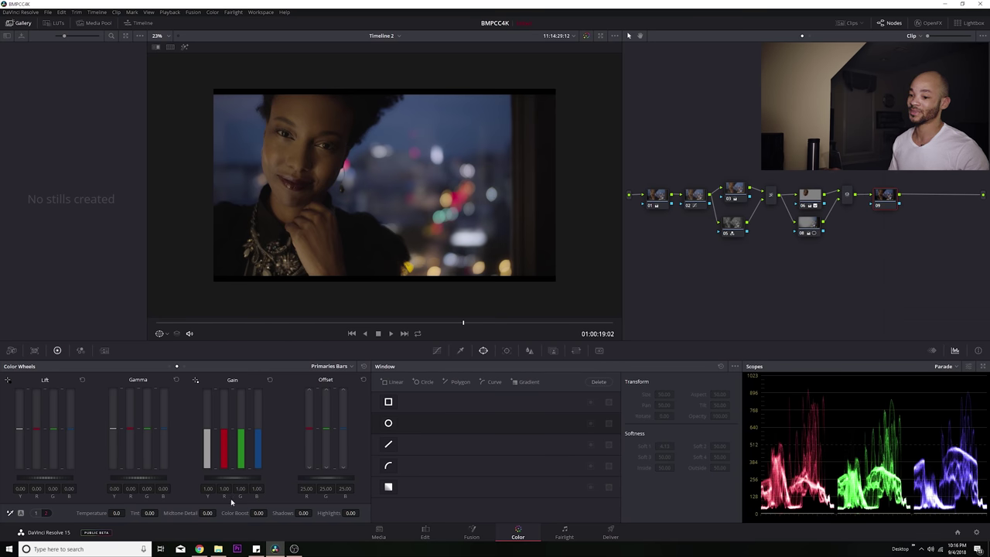
pyautogui.click(45, 513)
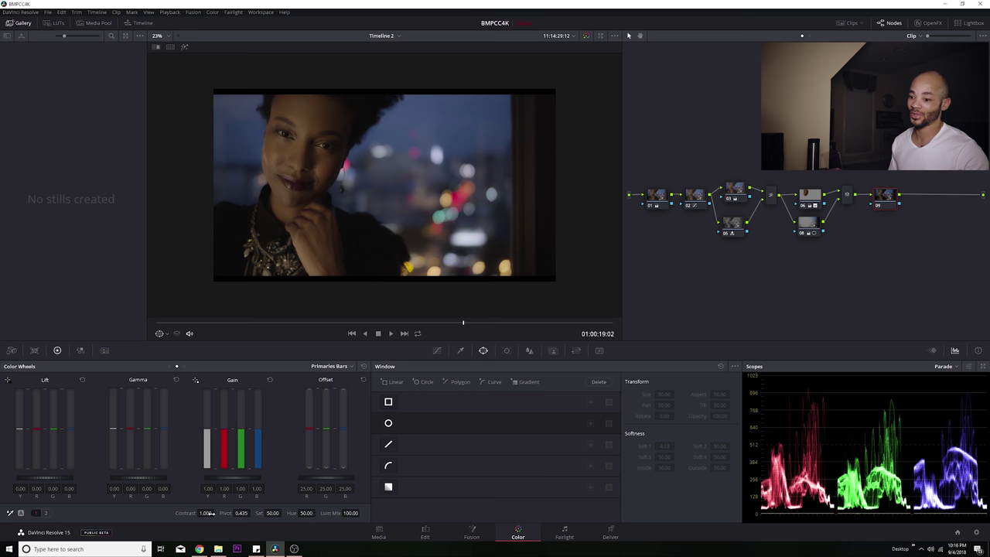
pyautogui.moveTo(205, 513); pyautogui.dragTo(216, 513)
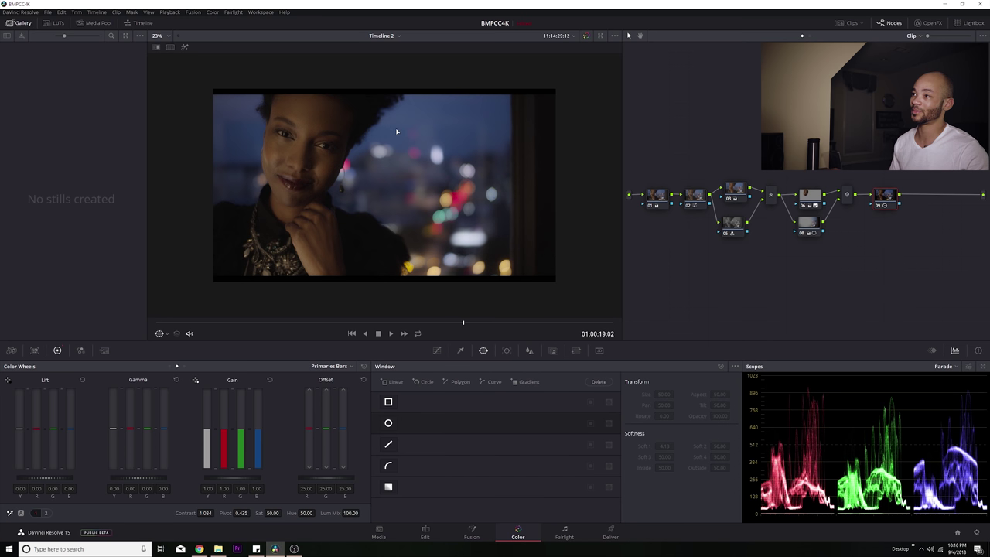
pyautogui.scroll(-2, 345, 164)
pyautogui.scroll(3, 346, 164)
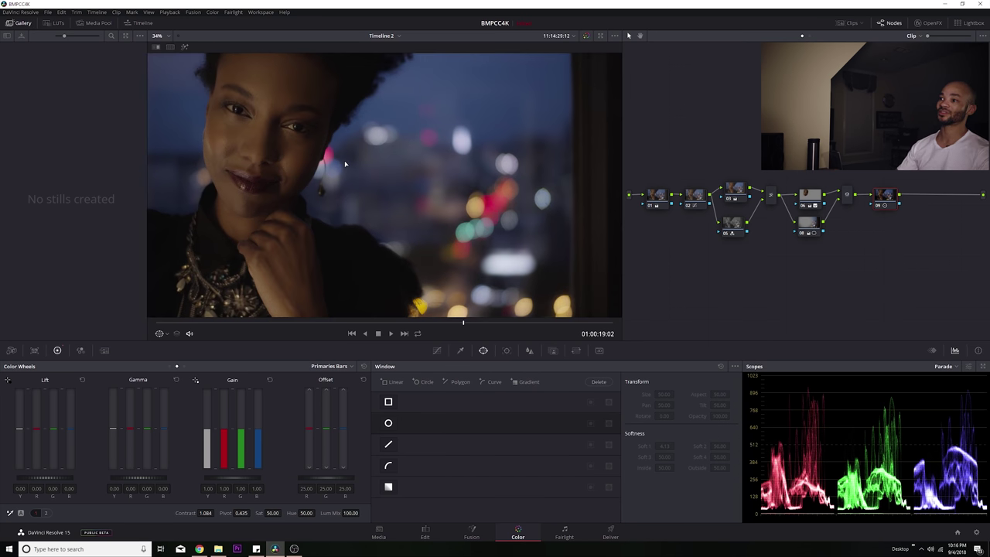
pyautogui.click(586, 35)
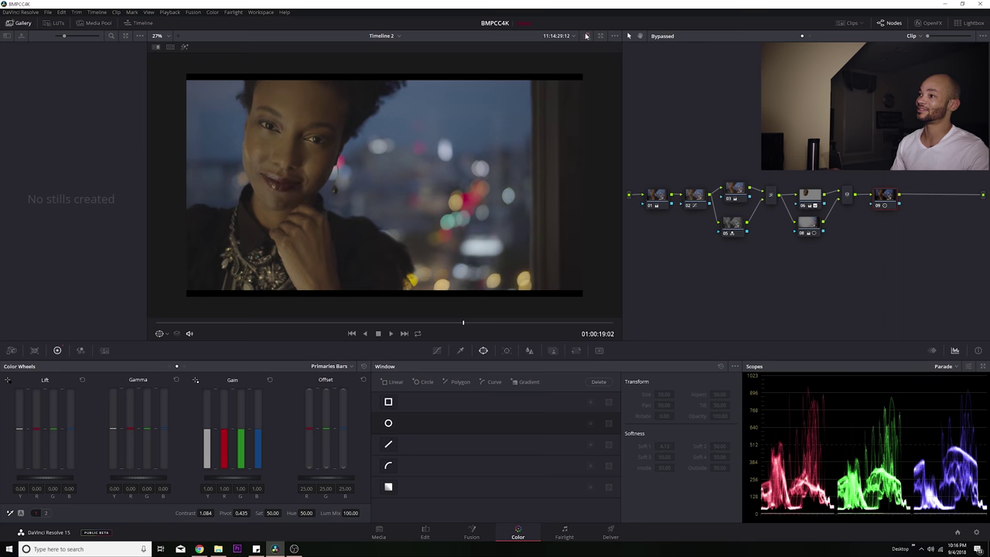
# - Toggle grade bypass on and off to compare, ending with the full grade active
pyautogui.click(586, 36)
pyautogui.click(586, 36)
pyautogui.click(586, 35)
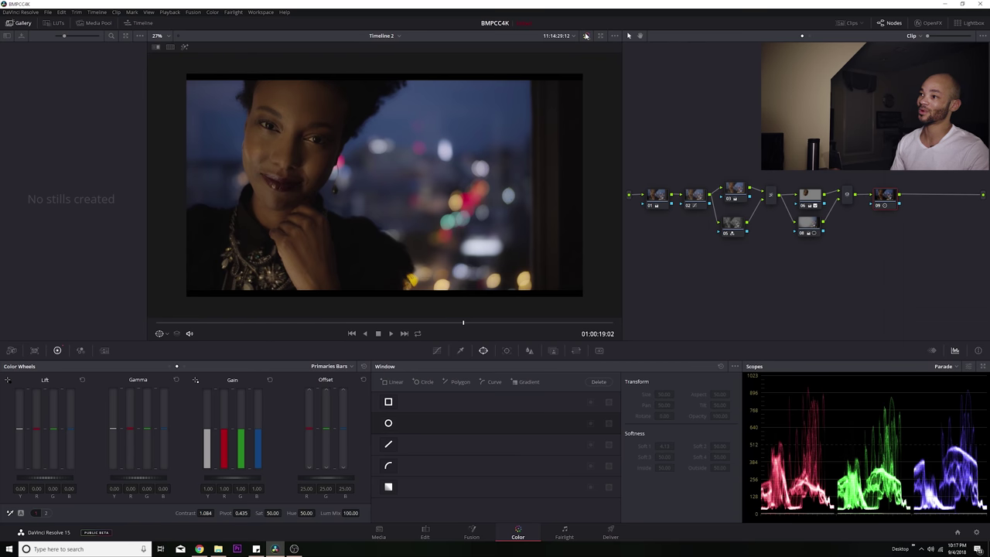